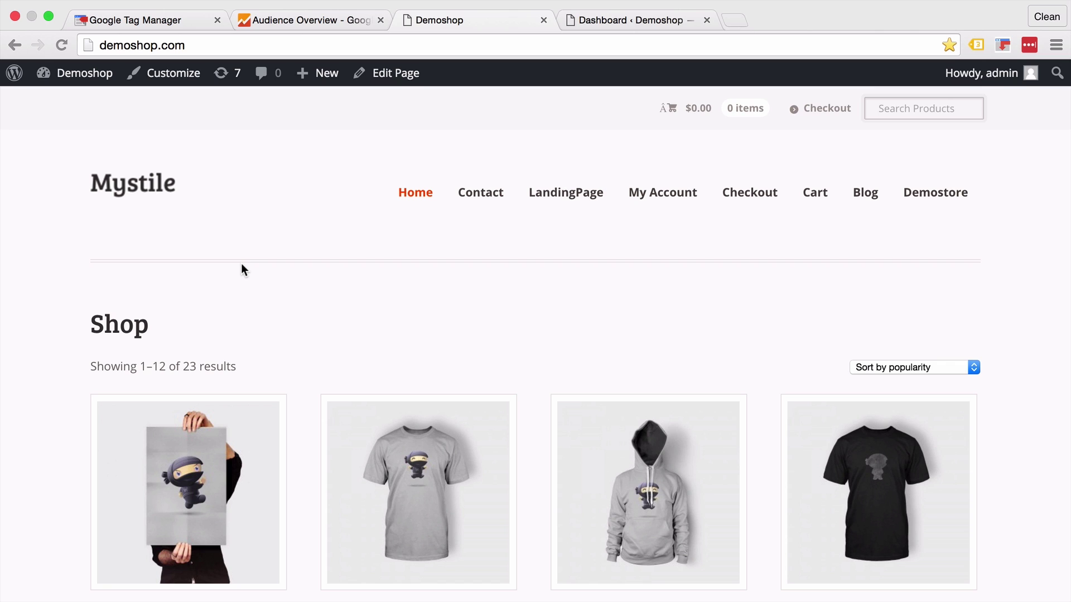
In Google Analytics, open the Ecommerce Settings of the All Web Site Data view, turn Ecommerce status on and continue to the enhanced settings
click(294, 25)
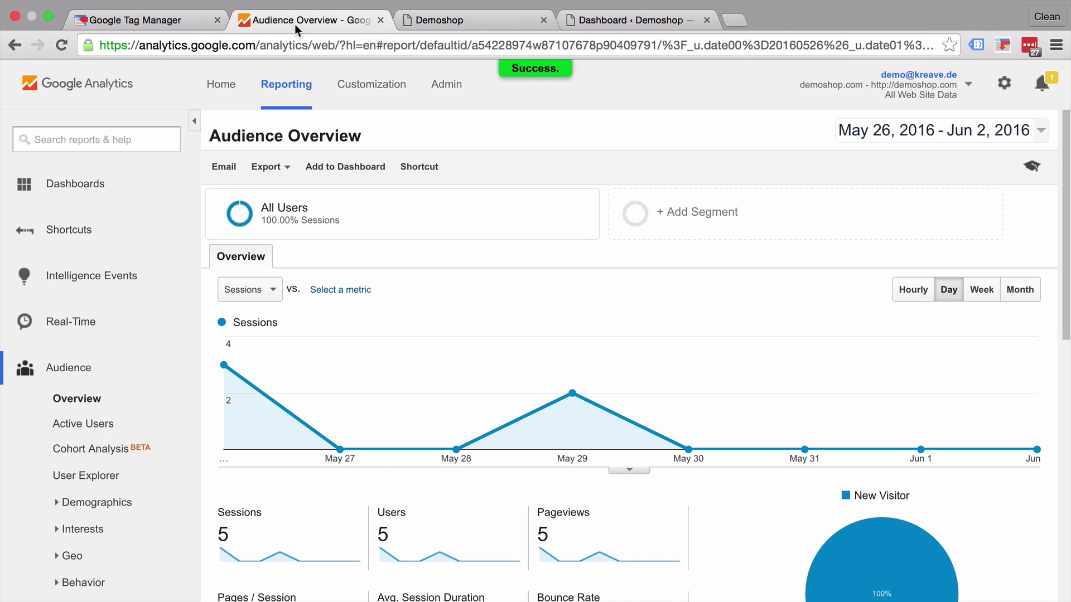
click(443, 96)
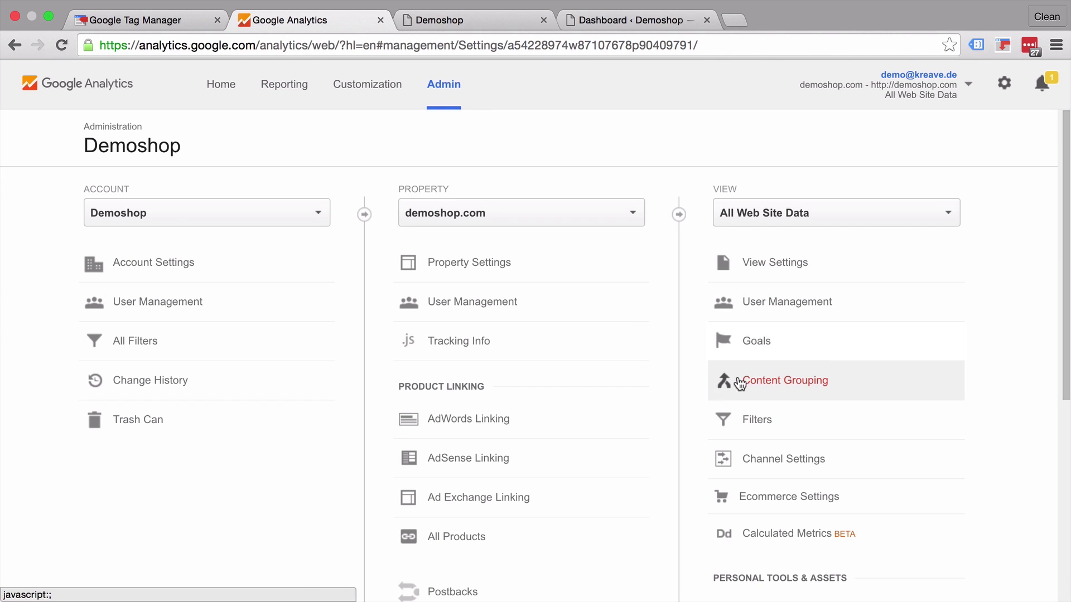
click(747, 496)
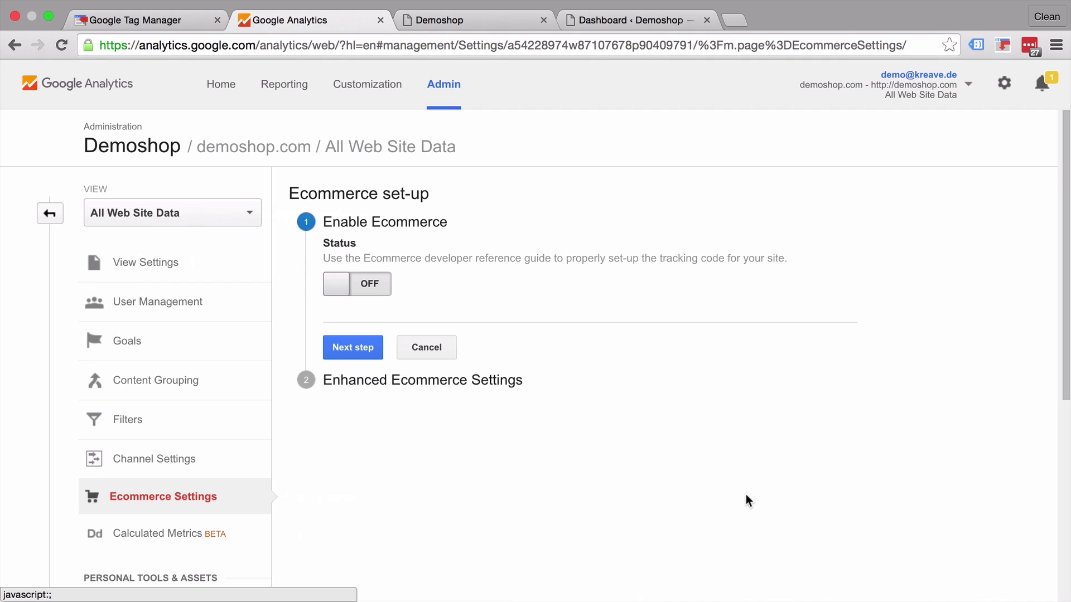
click(335, 287)
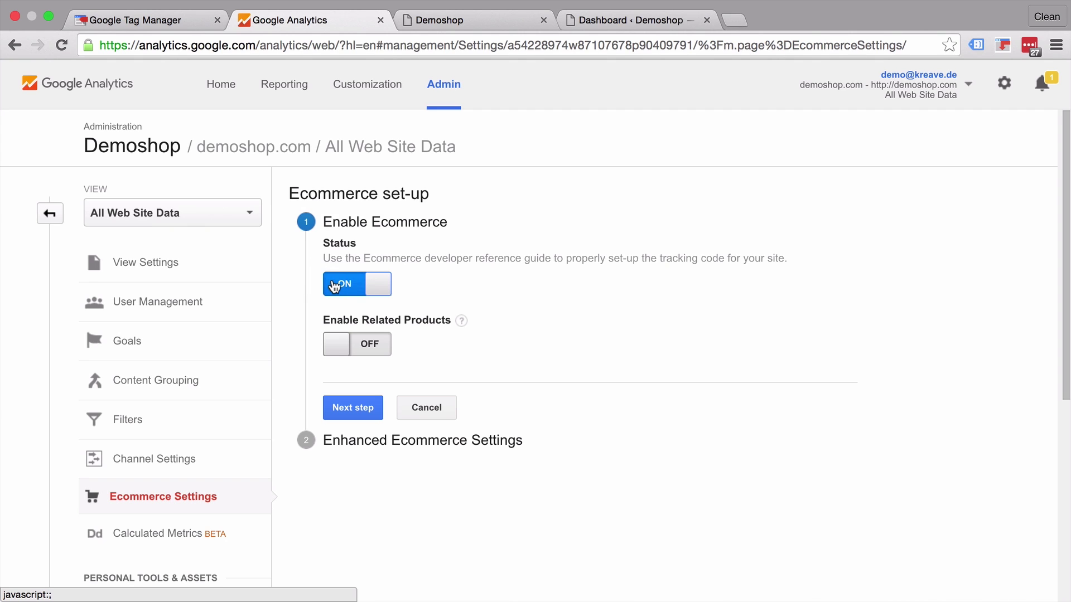
click(337, 409)
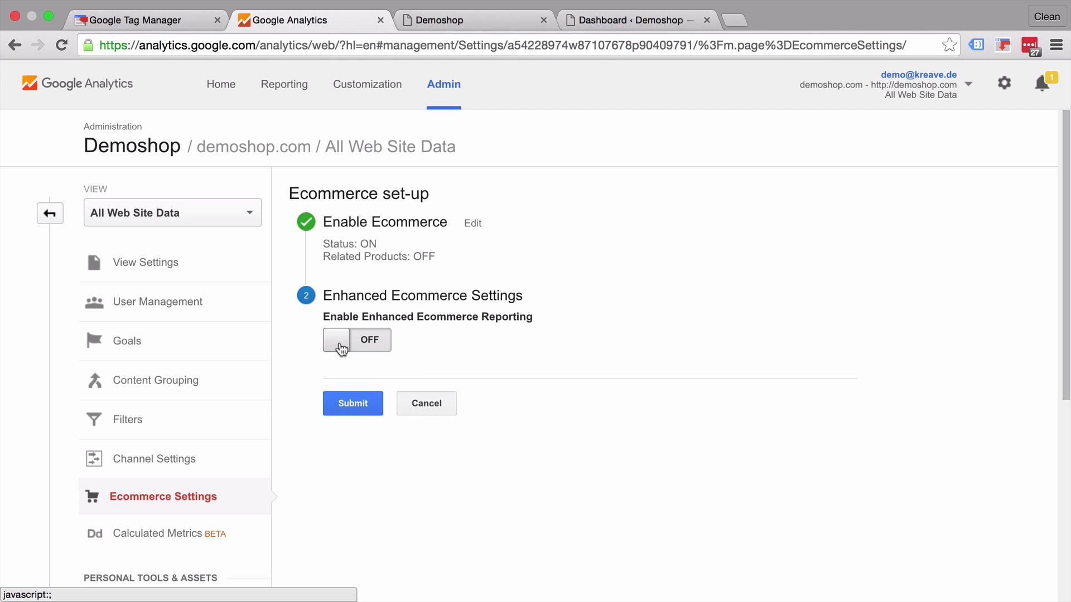
Enable Enhanced Ecommerce Reporting, keep Cart as the first funnel step, and submit the settings
click(341, 347)
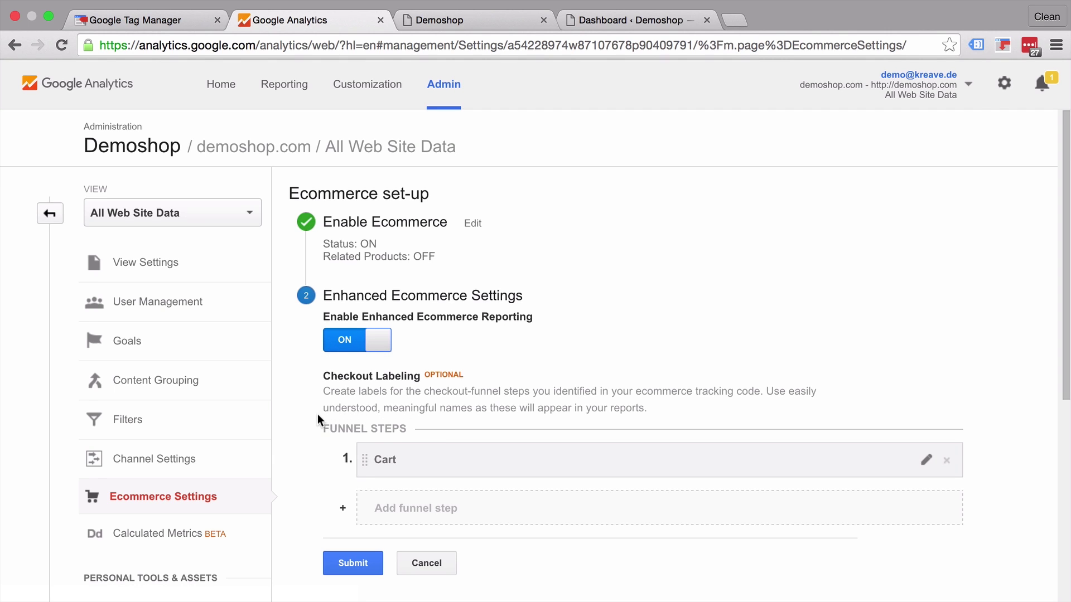
scroll(318, 419, down, 3)
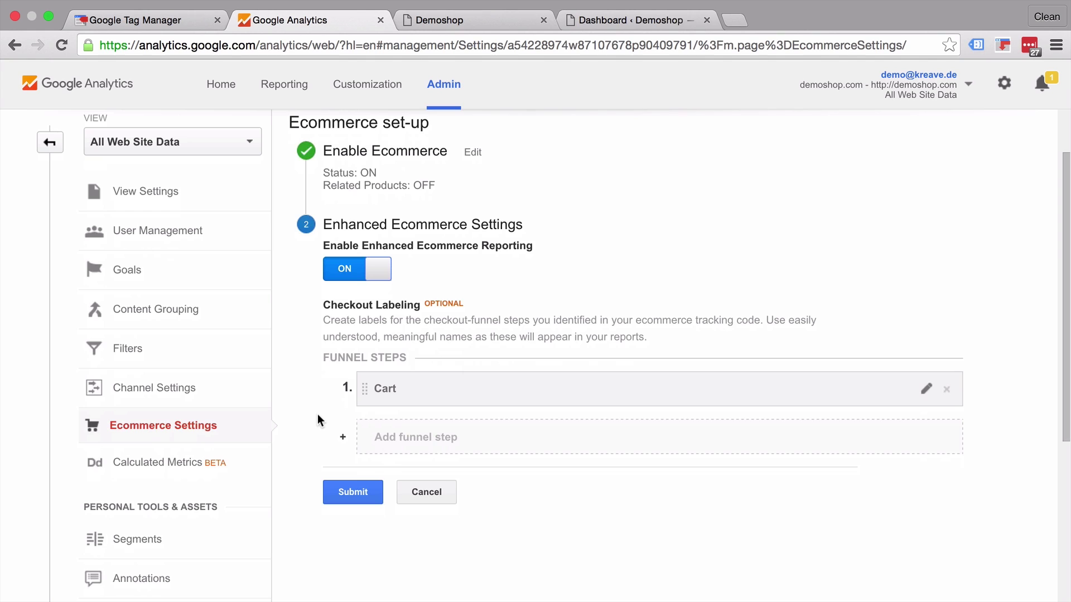
click(345, 504)
Switch to the Demoshop page and check its installed tags with Google Tag Assistant
click(465, 21)
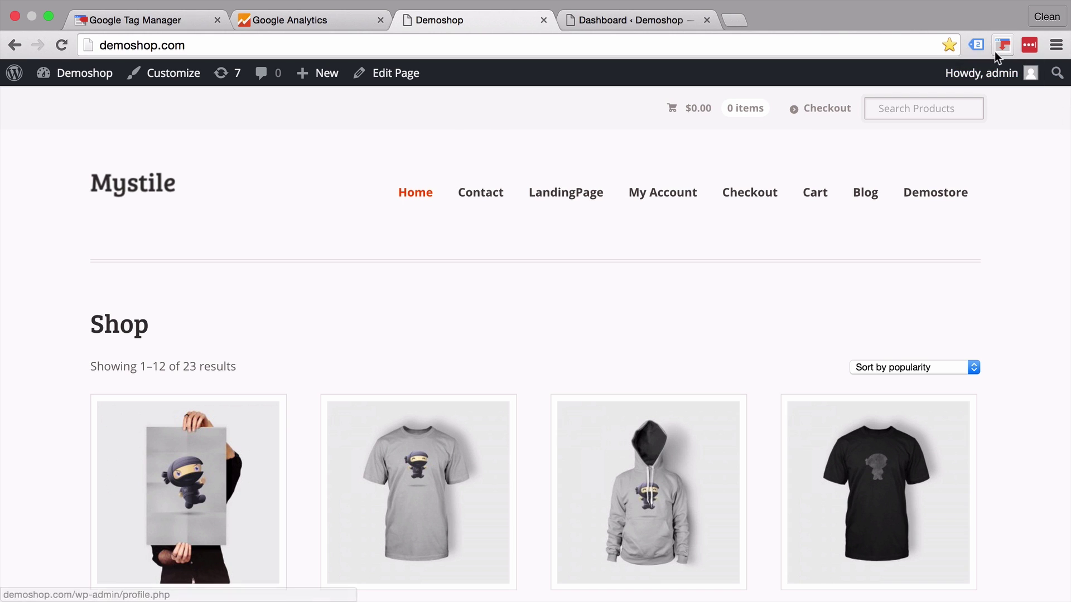
click(978, 45)
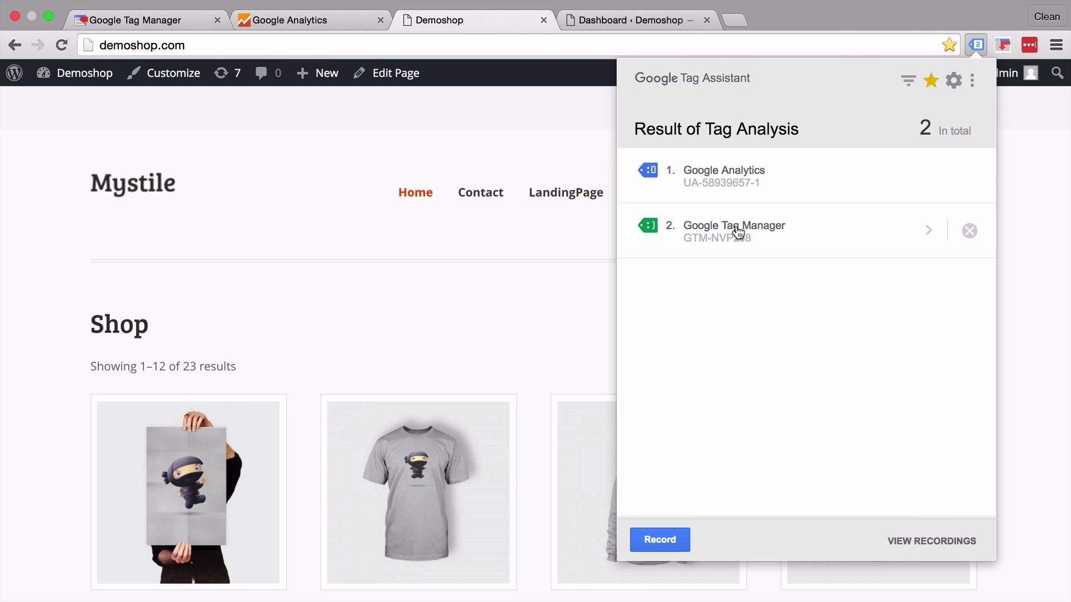
click(311, 323)
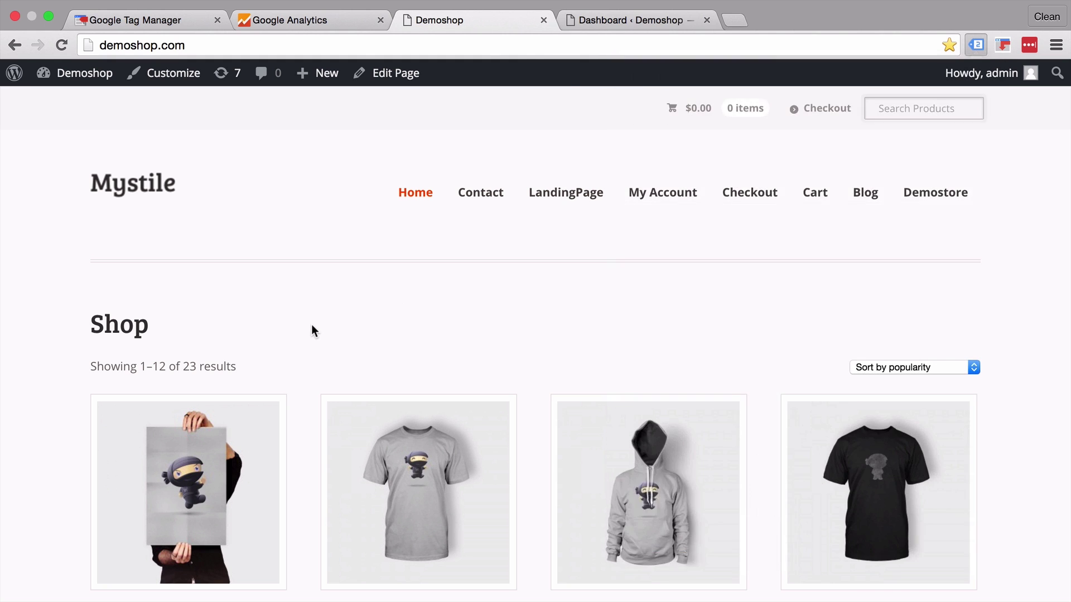
Open the Flying Ninja poster in the shop and add one to the cart
scroll(311, 324, down, 3)
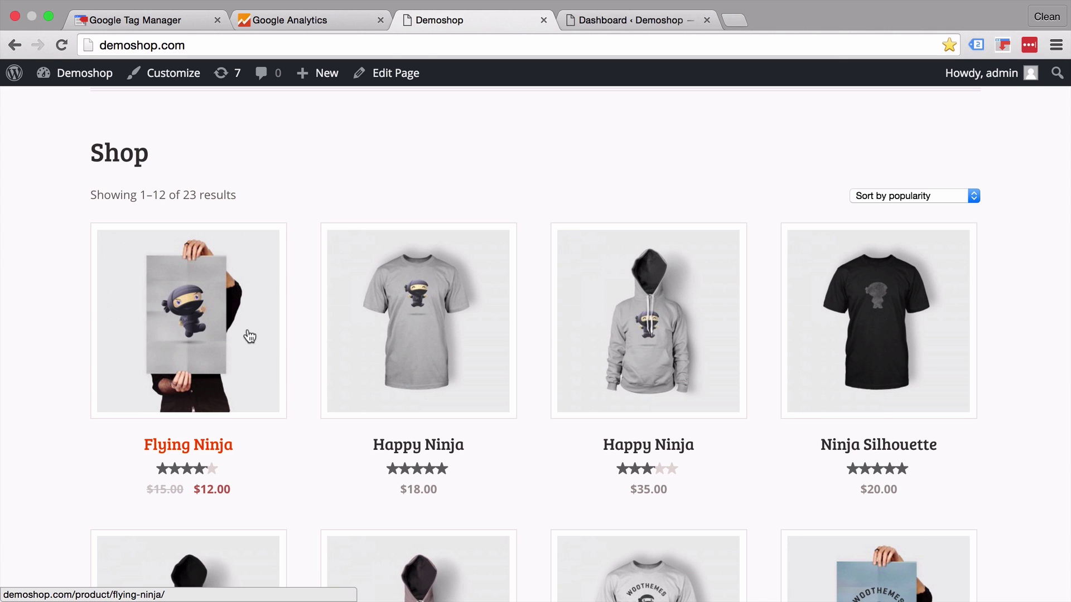
click(250, 336)
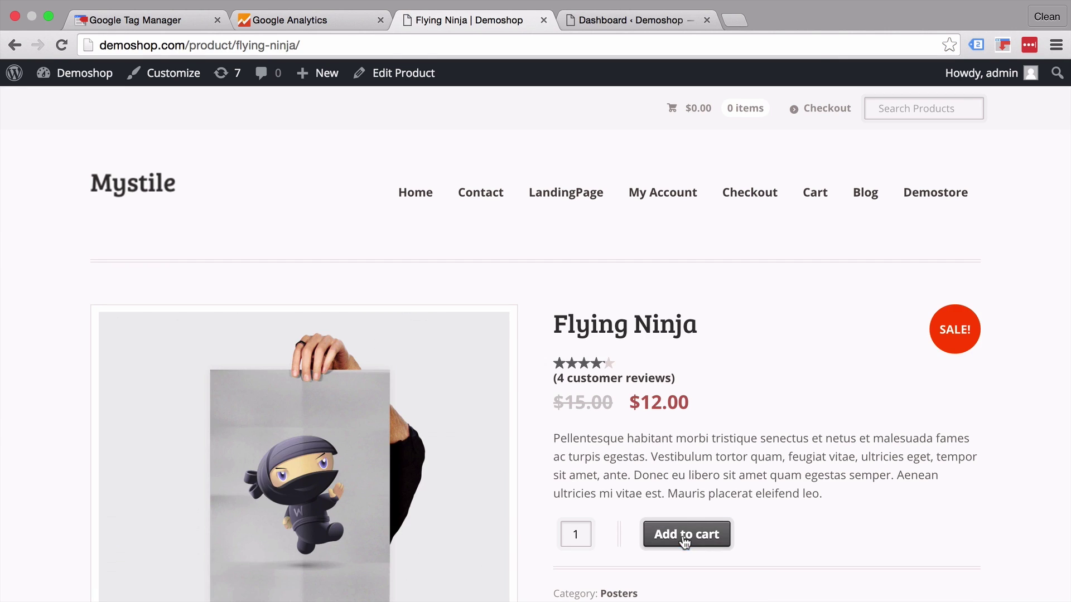
click(684, 538)
View the cart, proceed to checkout and place the test order
click(930, 324)
scroll(909, 327, down, 5)
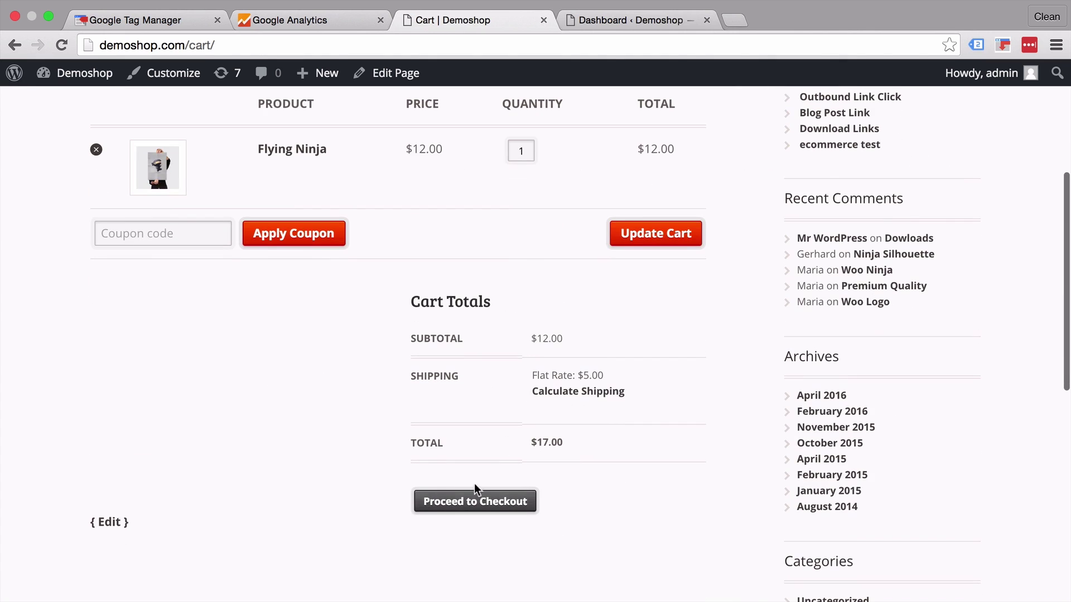
click(481, 502)
scroll(316, 423, down, 10)
click(216, 425)
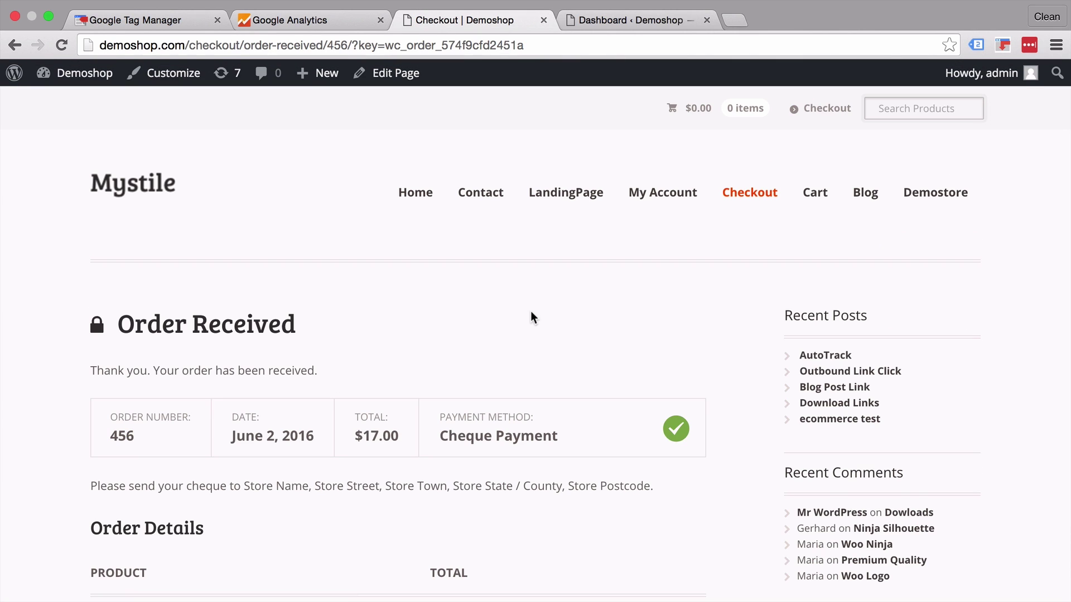
Examine the order summary and order details on the Order Received page
scroll(530, 316, down, 3)
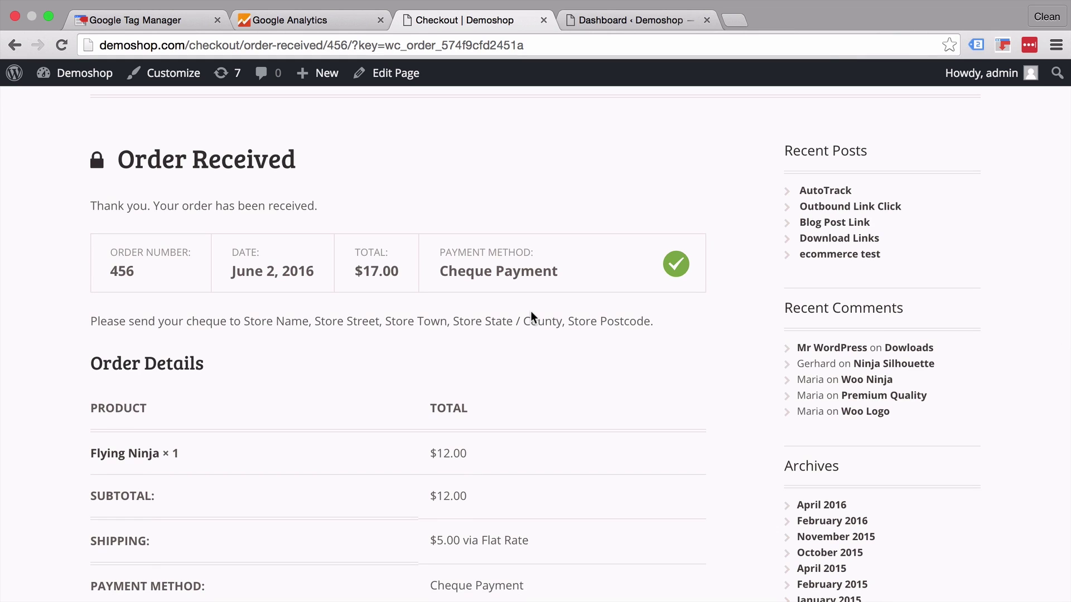
scroll(531, 312, down, 2)
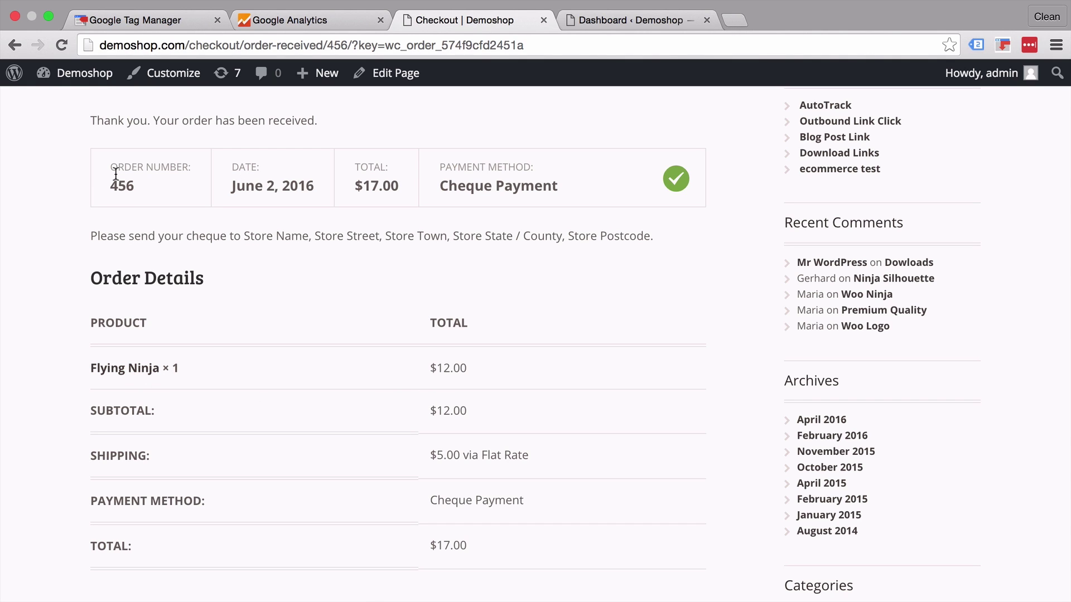
scroll(370, 318, down, 1)
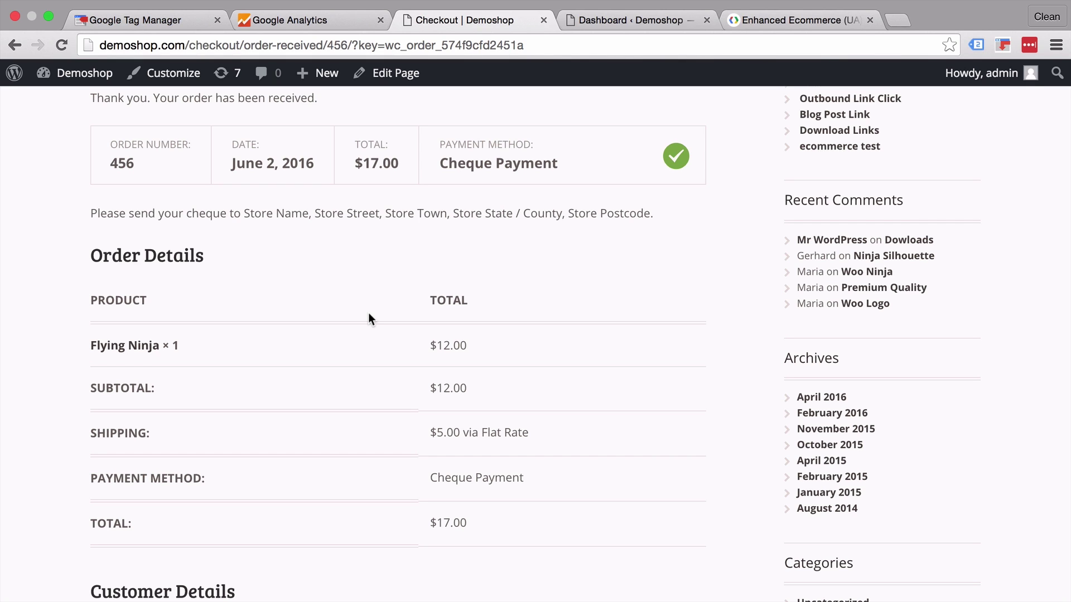
Switch to the Enhanced Ecommerce (UA) Developer Guide, open its Purchases section and read through the purchase data layer code
click(803, 20)
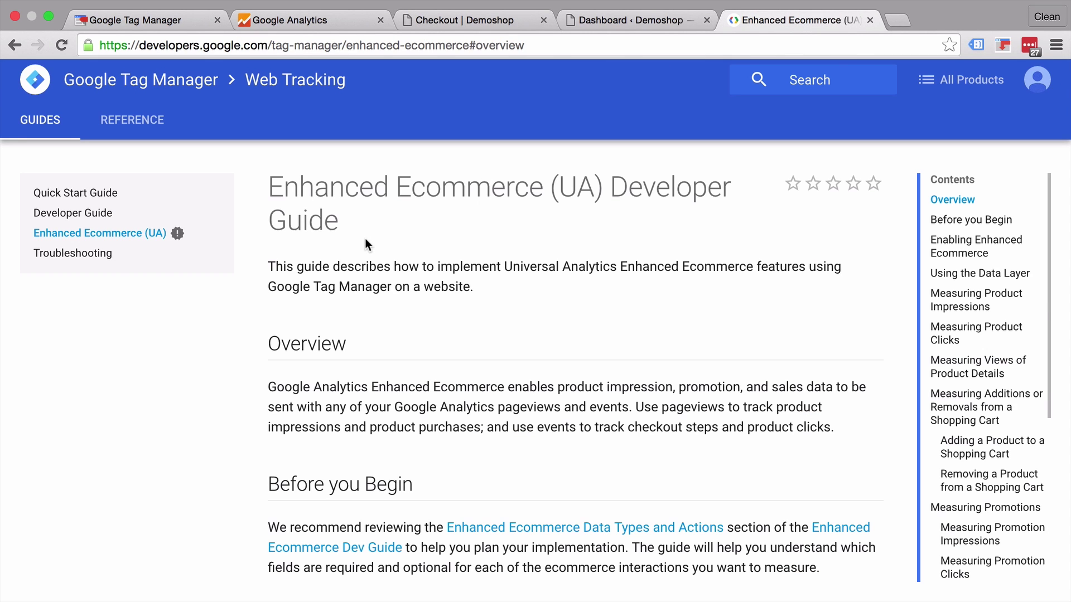
scroll(365, 238, down, 15)
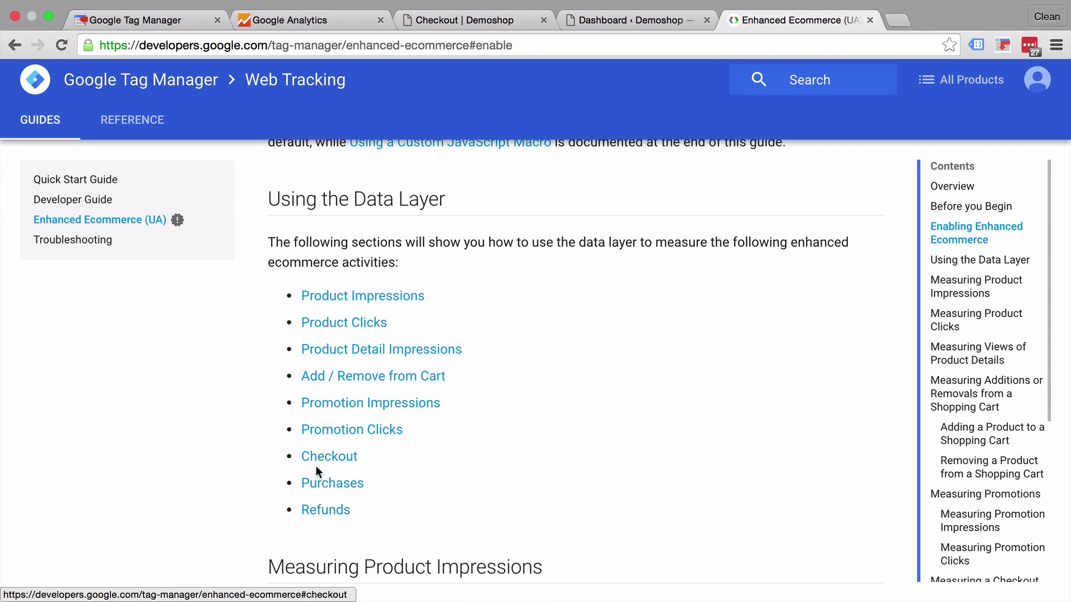
click(344, 491)
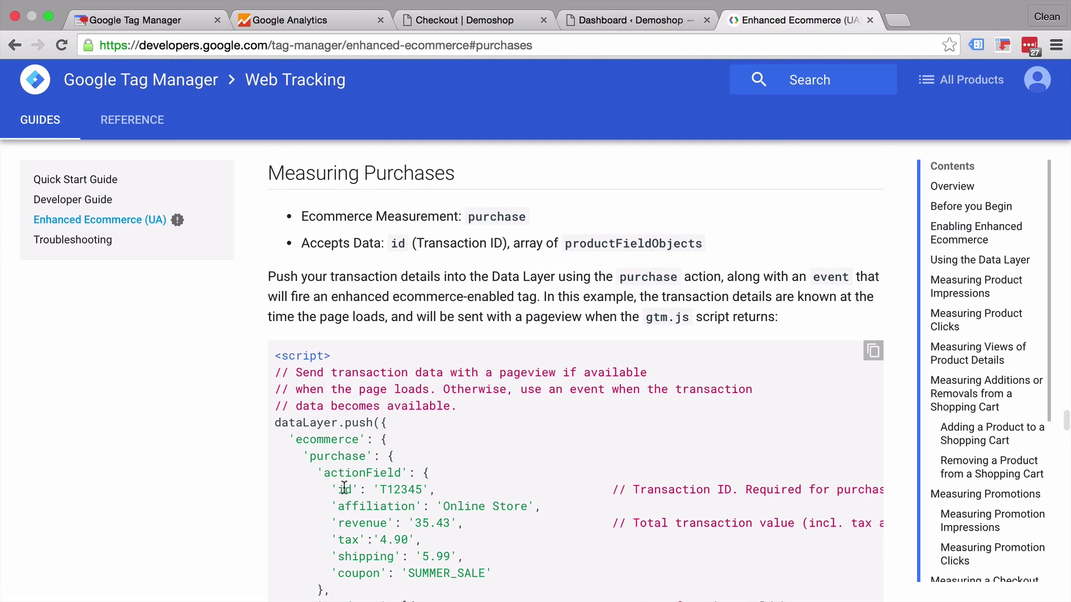
scroll(240, 502, down, 4)
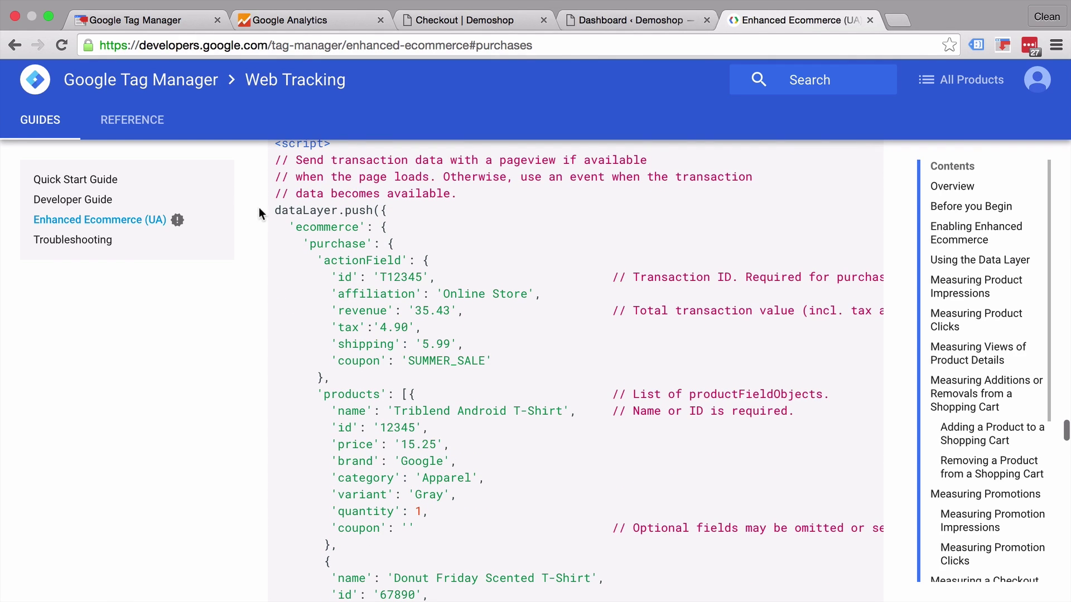
scroll(416, 306, down, 5)
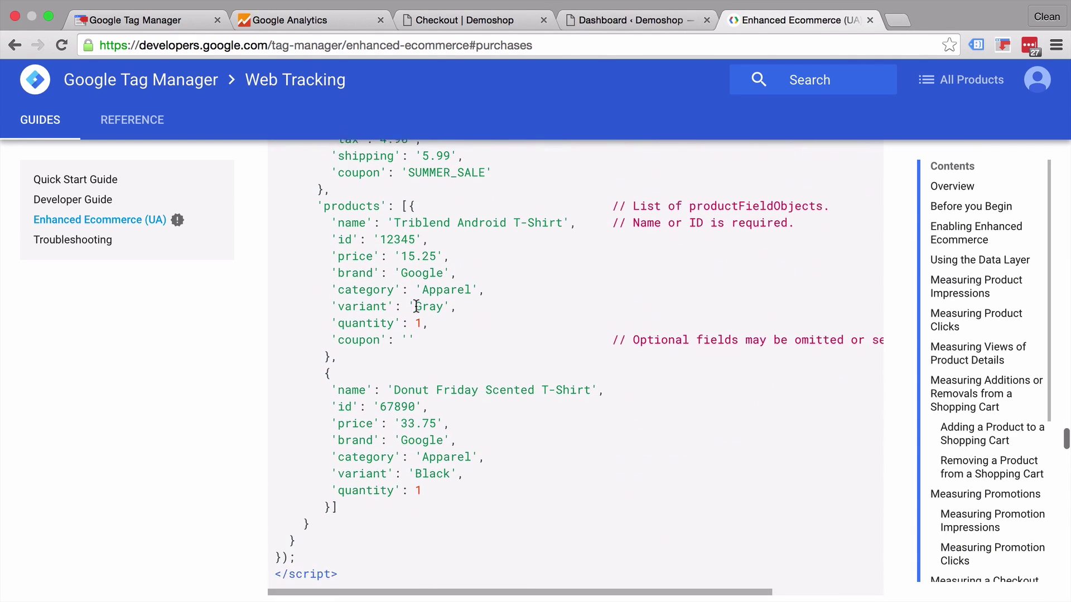
scroll(416, 306, up, 5)
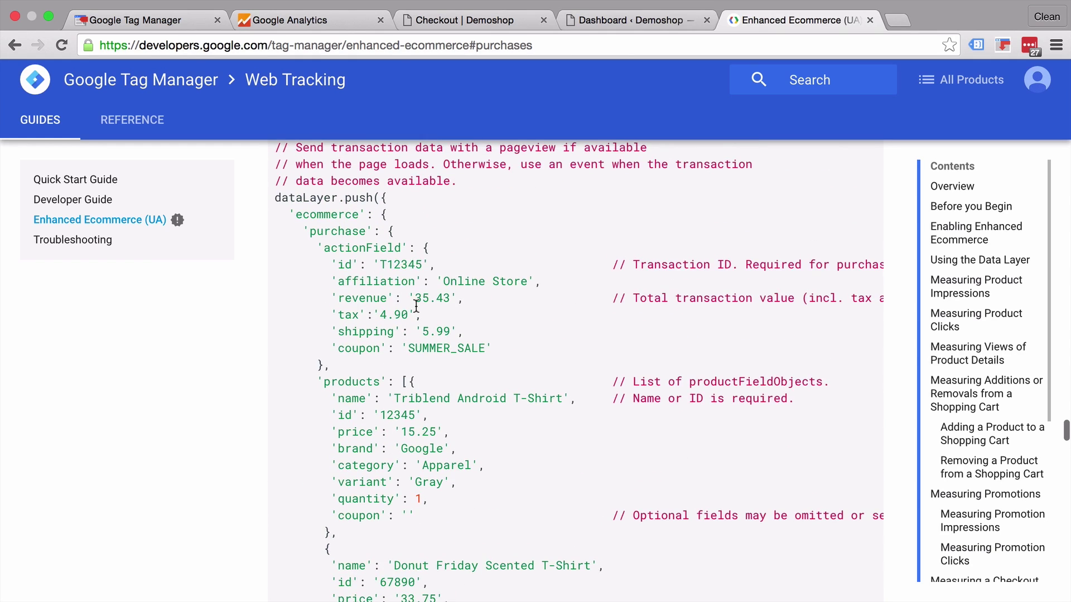
Compare the Order Received page with the guide's purchase code, reviewing the actionField and products fields and highlighting the sample transaction ID
click(502, 27)
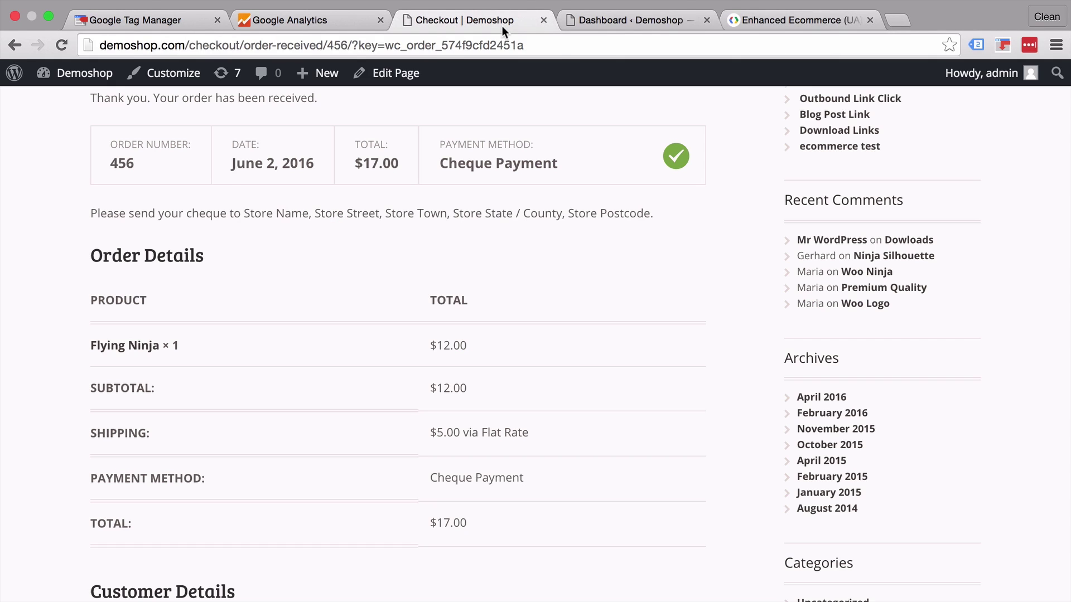
click(779, 25)
click(442, 20)
click(806, 11)
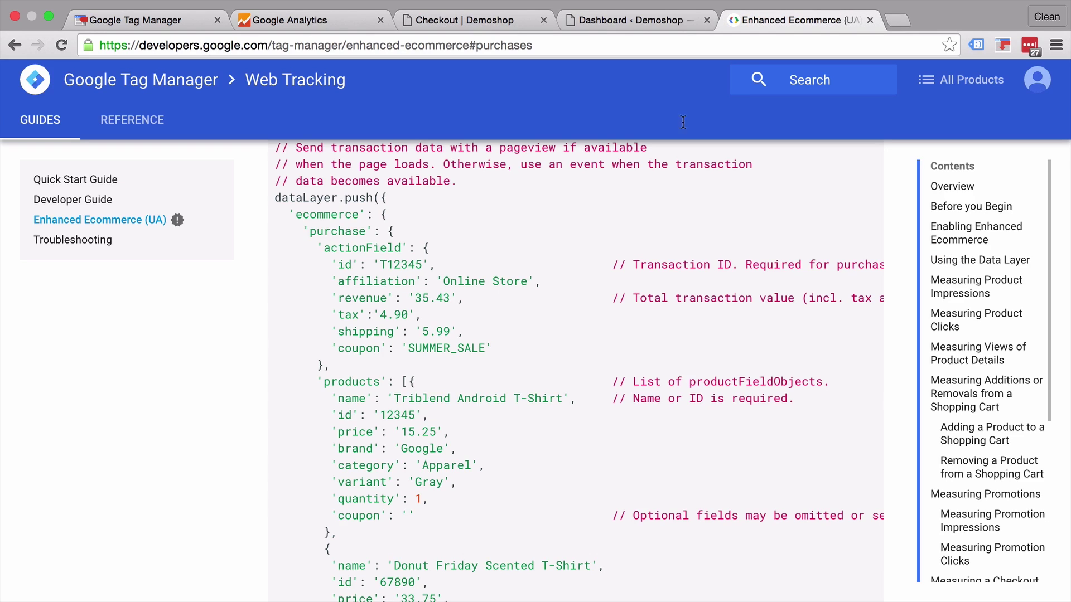
scroll(450, 429, down, 3)
scroll(451, 432, down, 5)
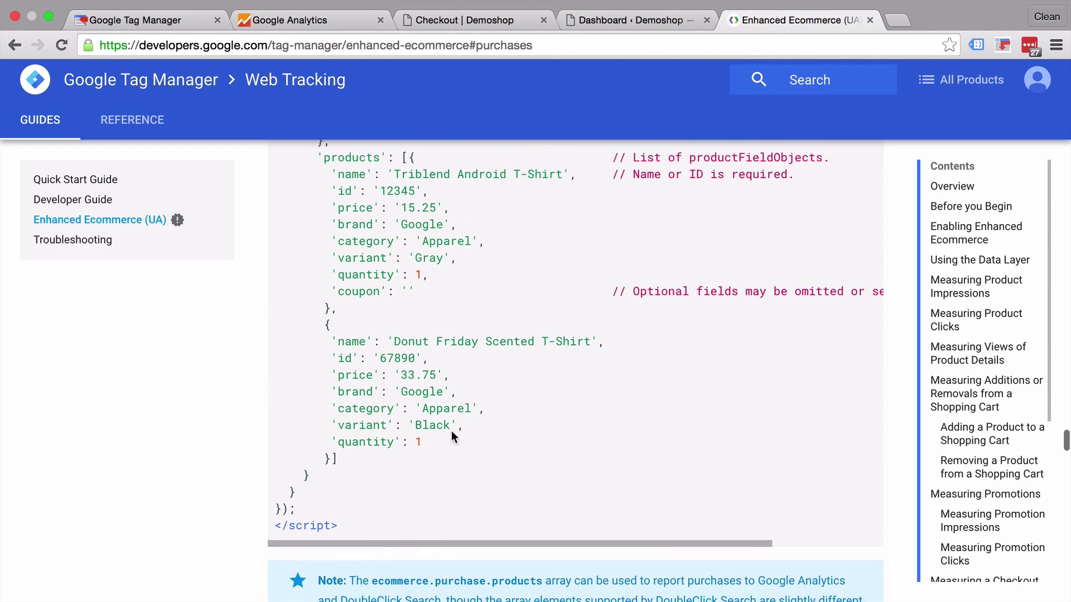
scroll(451, 430, up, 2)
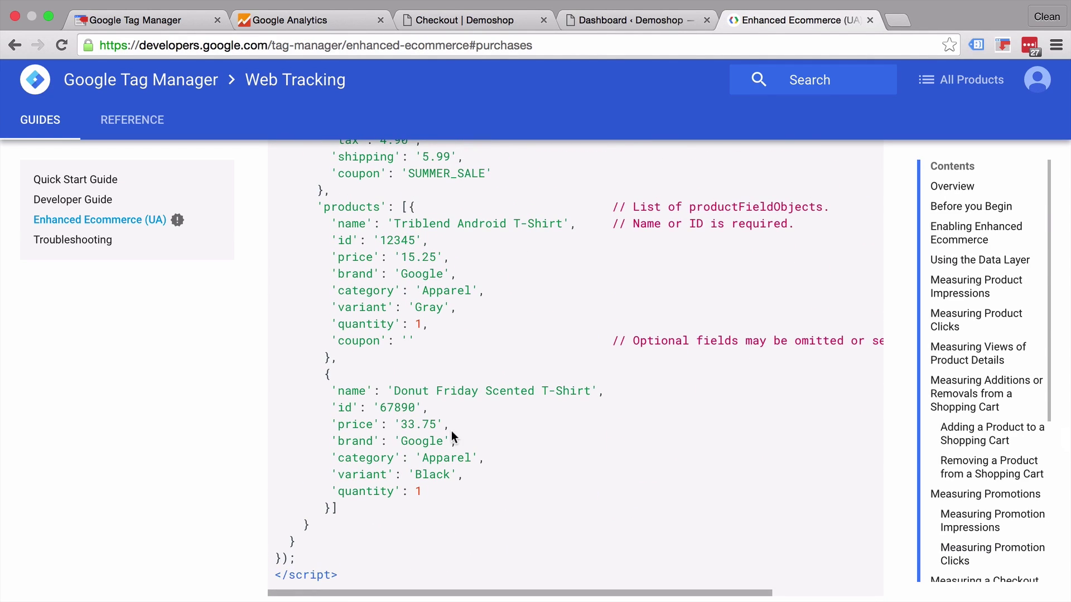
scroll(451, 430, up, 6)
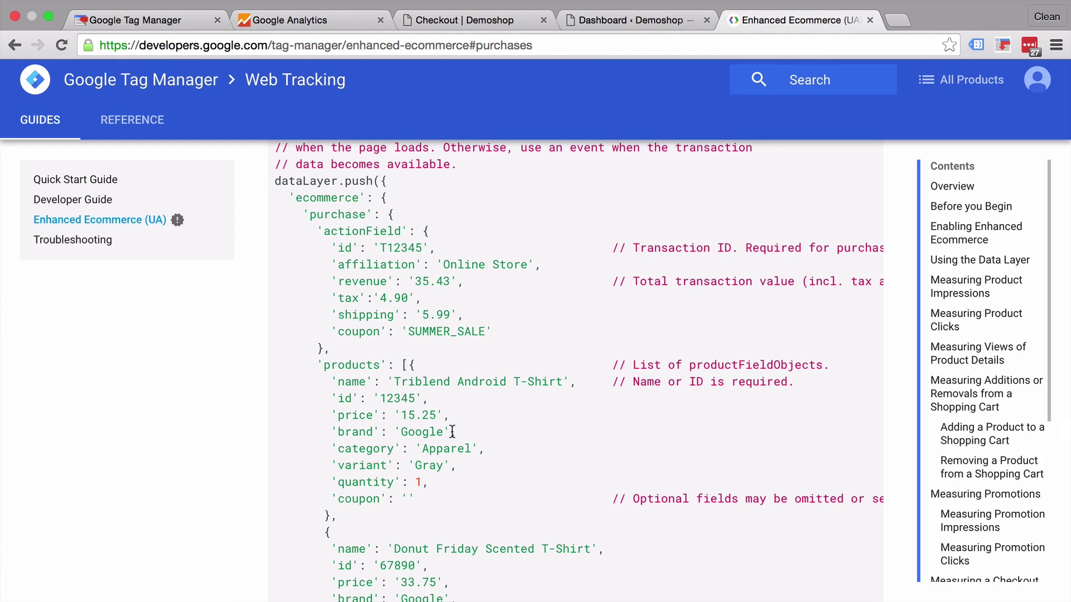
double_click(401, 248)
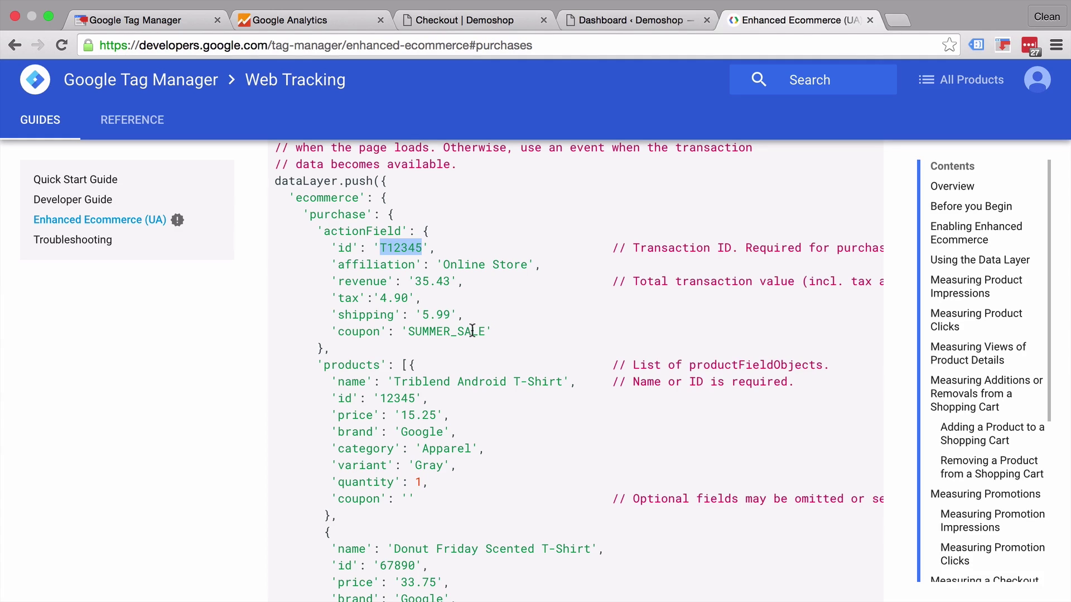
In the Demoshop WordPress admin, open the Google Tag Manager plugin's WooCommerce integration settings
click(455, 20)
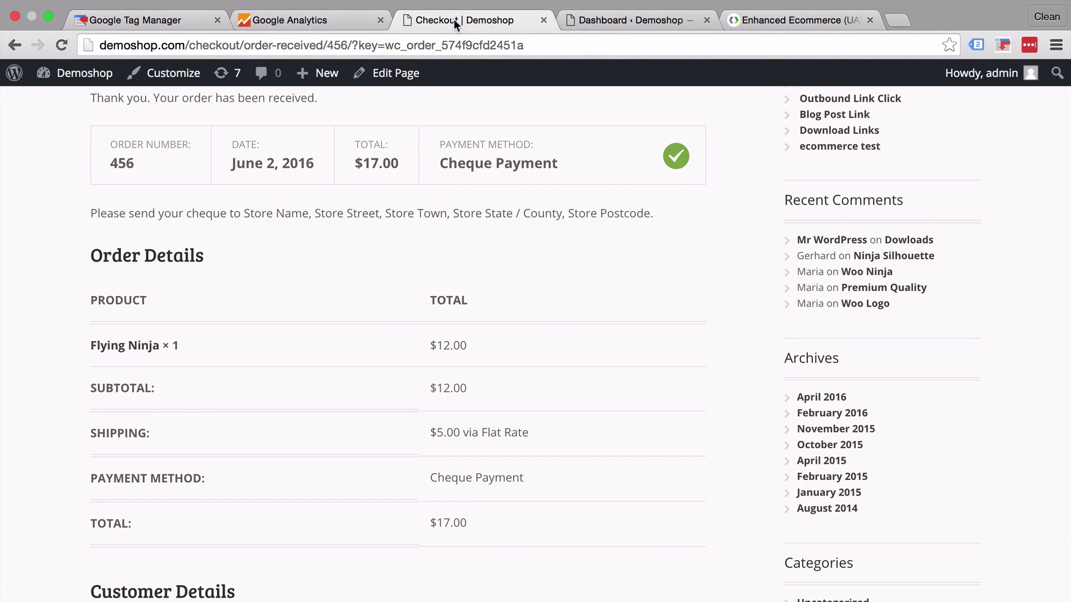
click(633, 11)
mouse_move(25, 518)
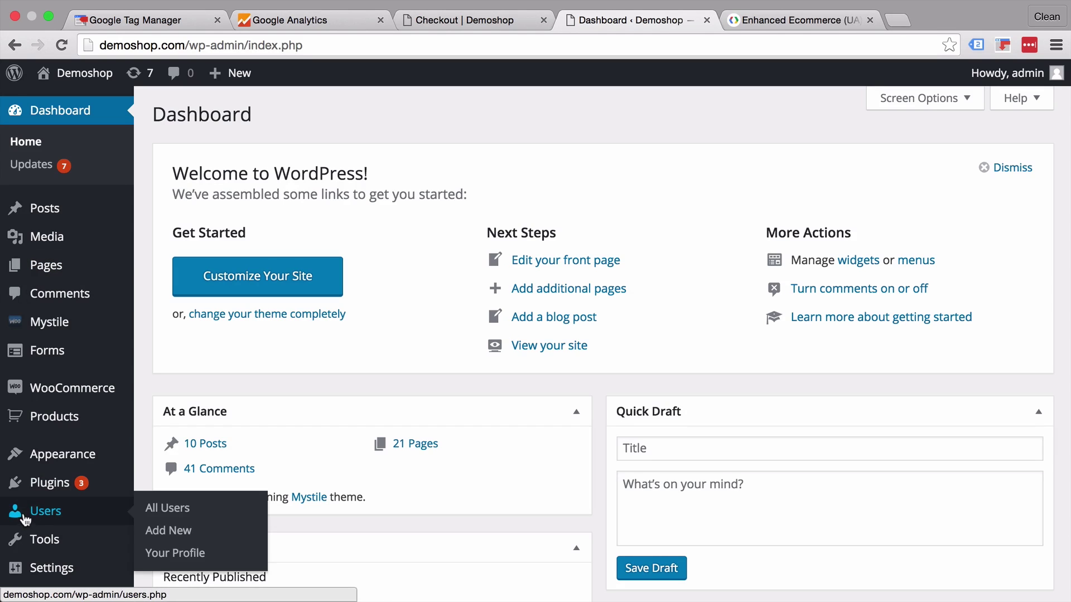
scroll(25, 518, down, 3)
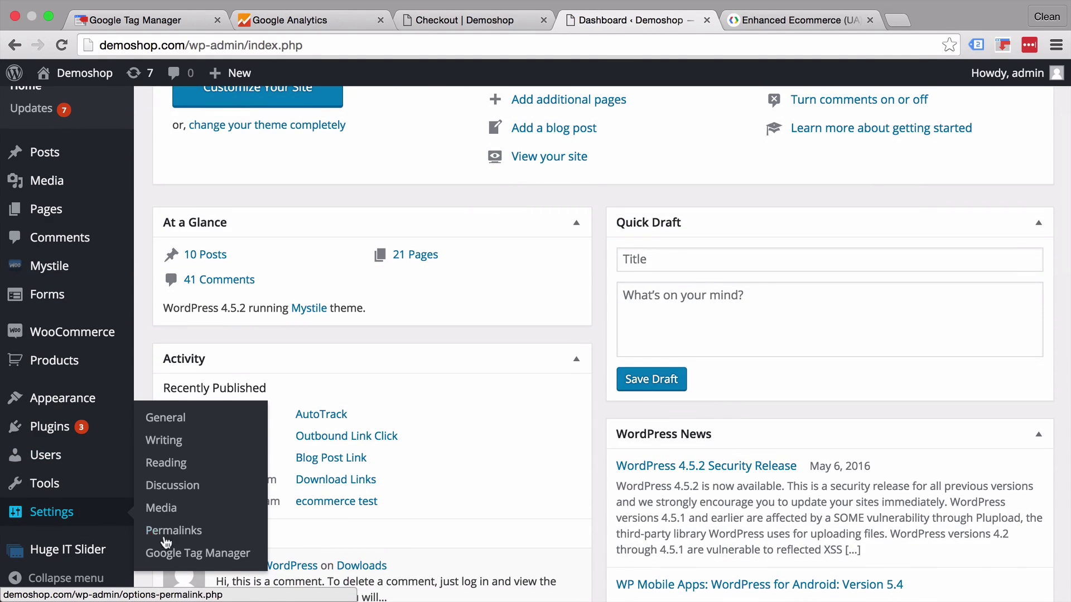
click(174, 555)
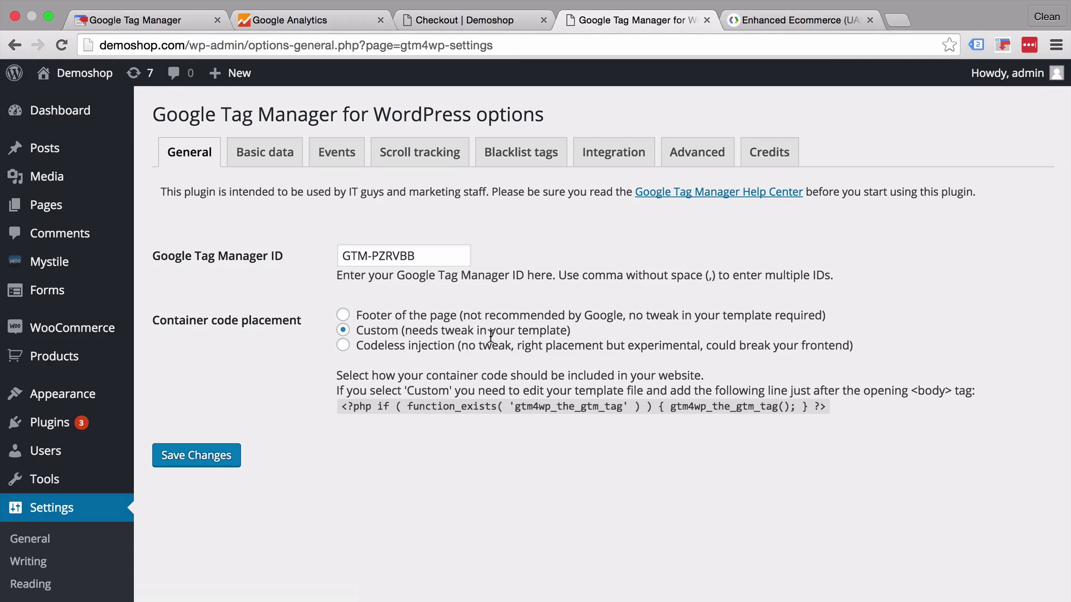
click(624, 161)
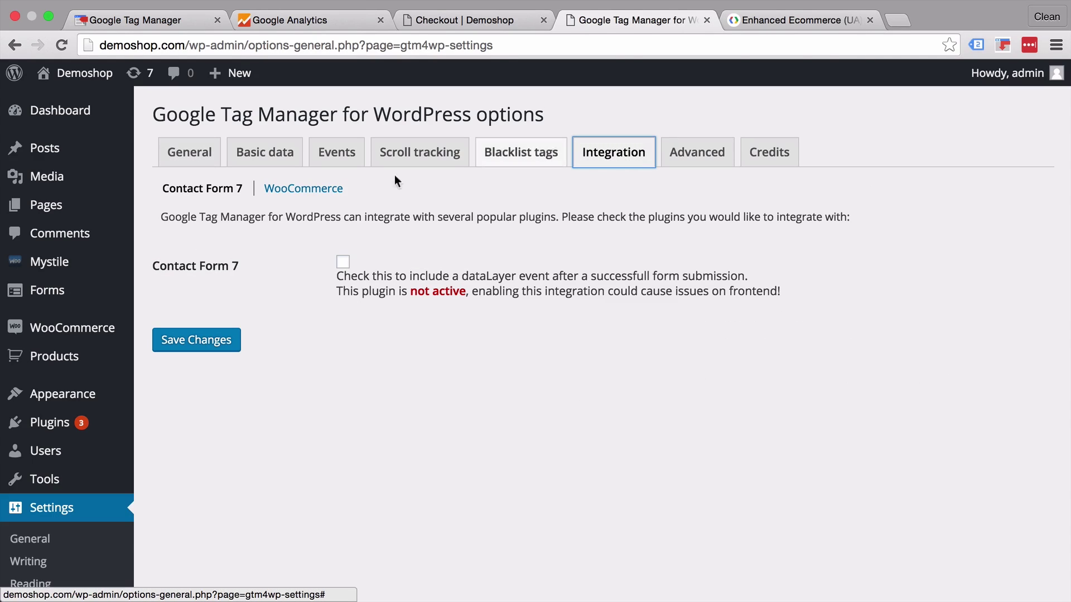
click(302, 189)
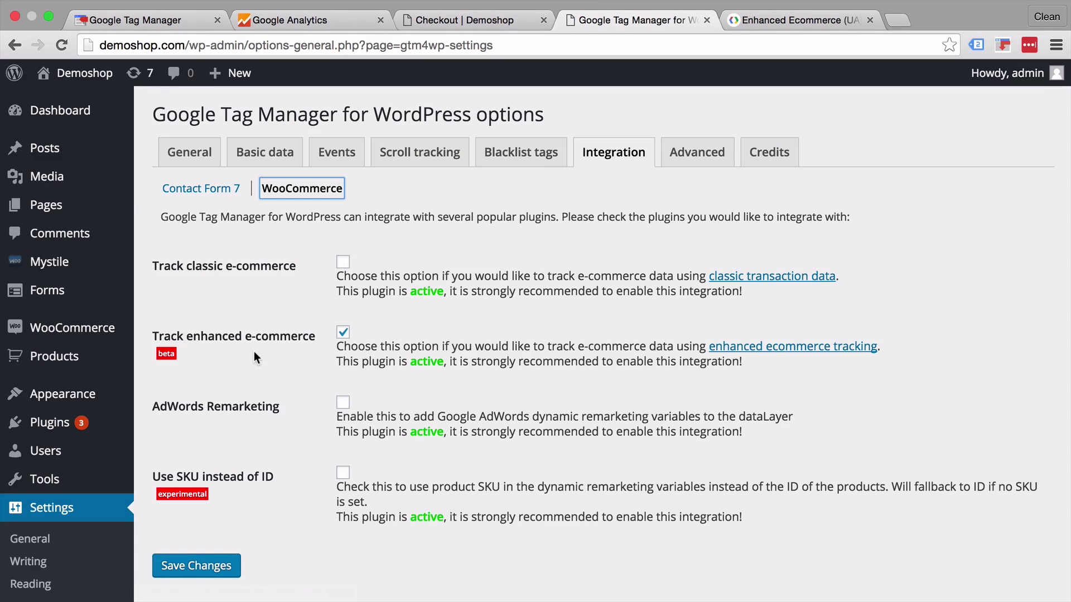
Switch to Google Tag Manager and start preview mode for the demoshop.com container
click(128, 19)
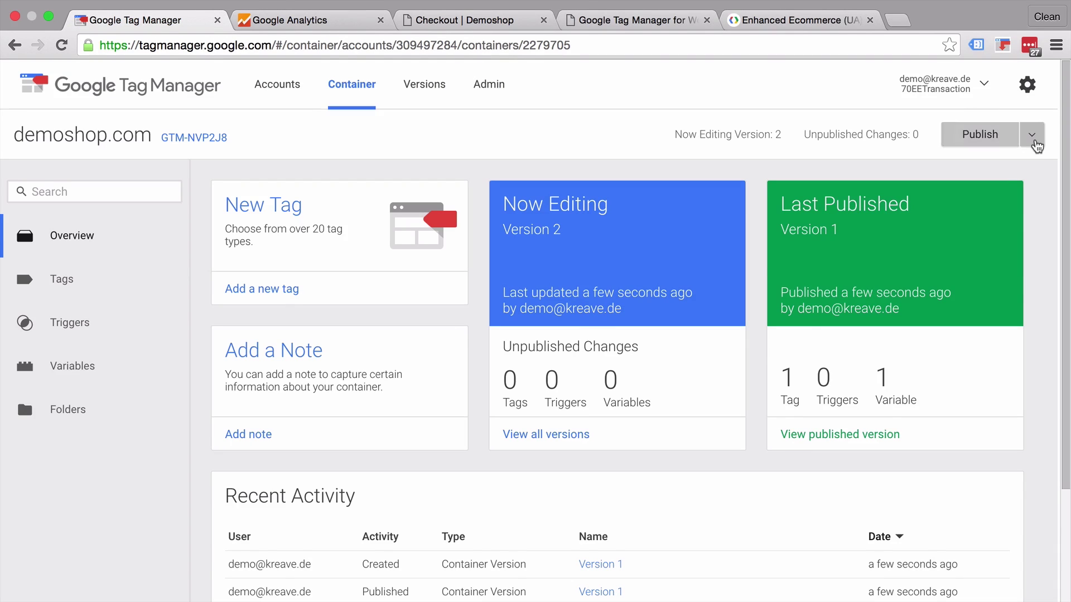
click(1032, 139)
click(958, 297)
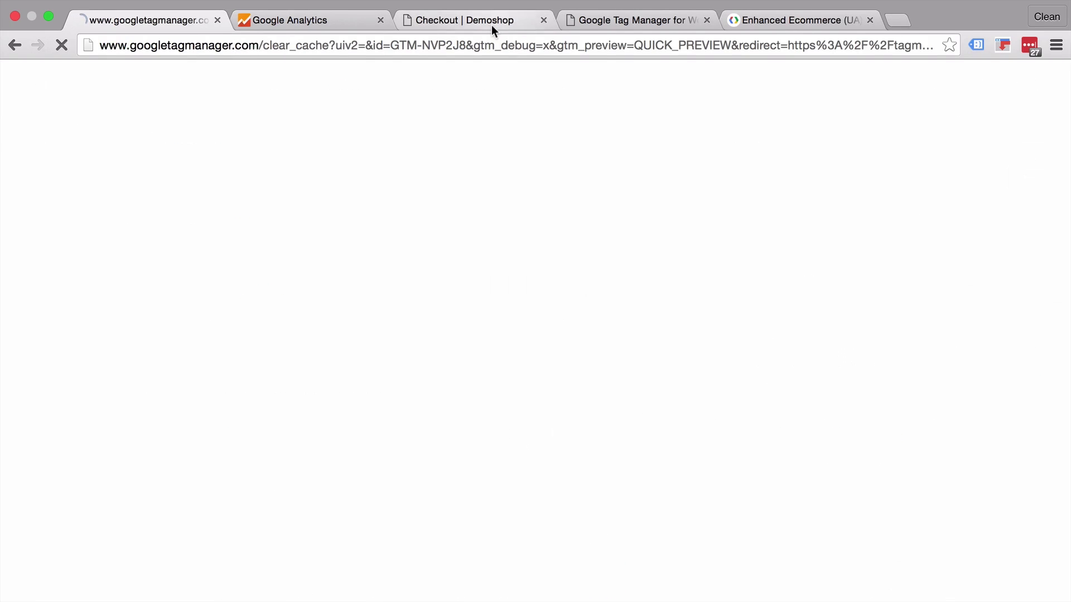
Return to the Demoshop and place a test order for one Happy Ninja shirt using the prefilled billing details
click(490, 24)
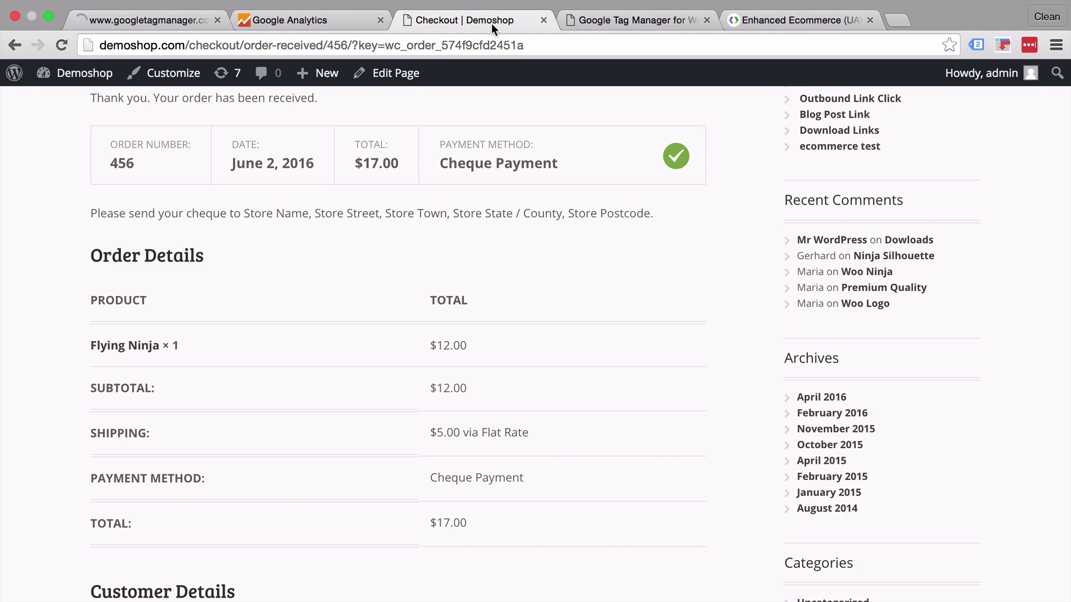
scroll(340, 277, up, 5)
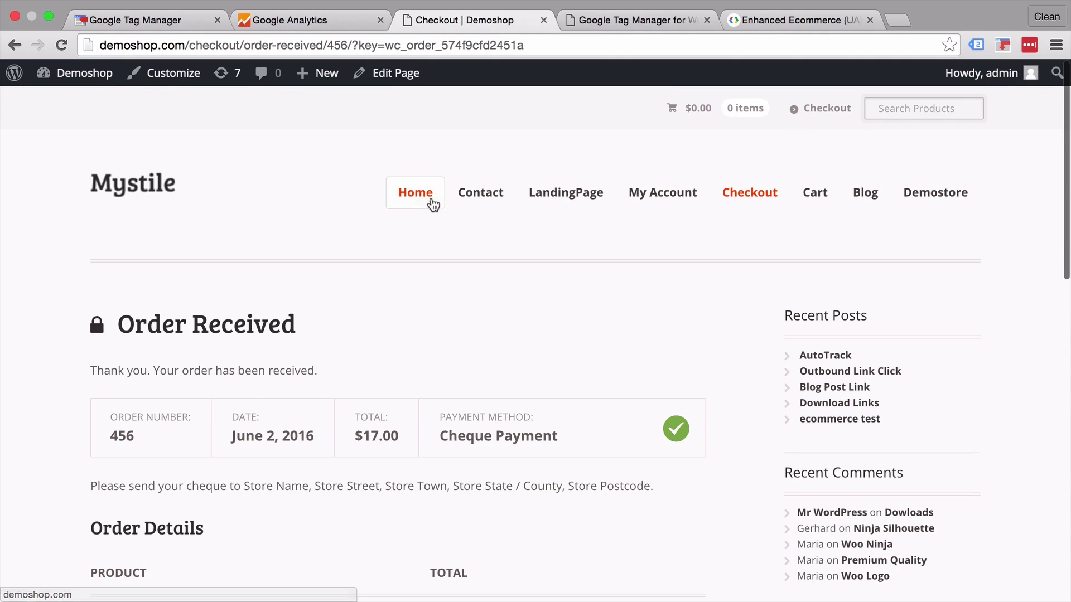
click(417, 196)
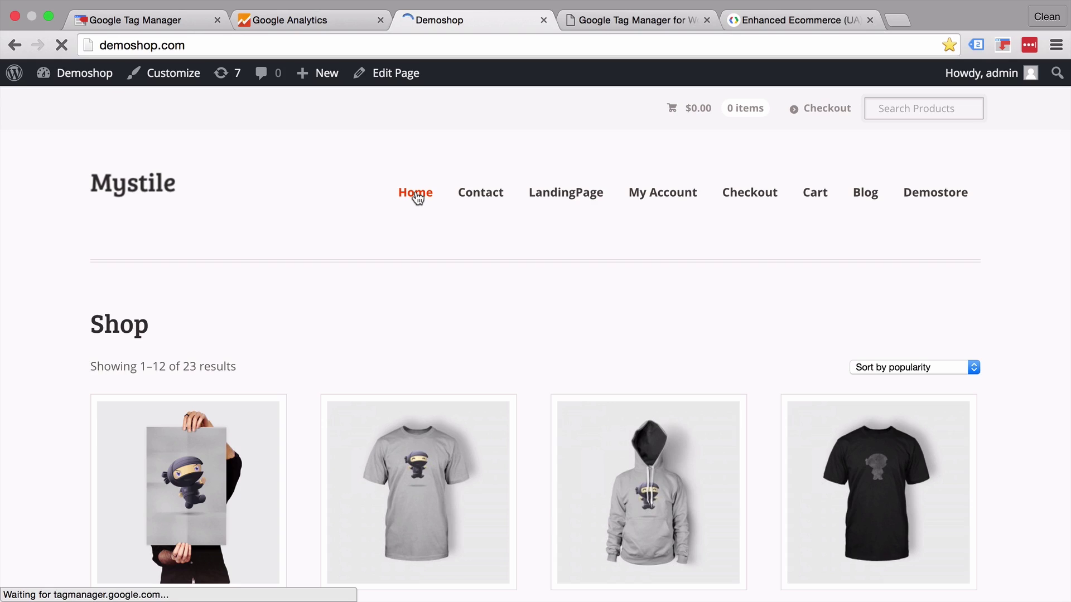
scroll(407, 277, down, 5)
click(406, 277)
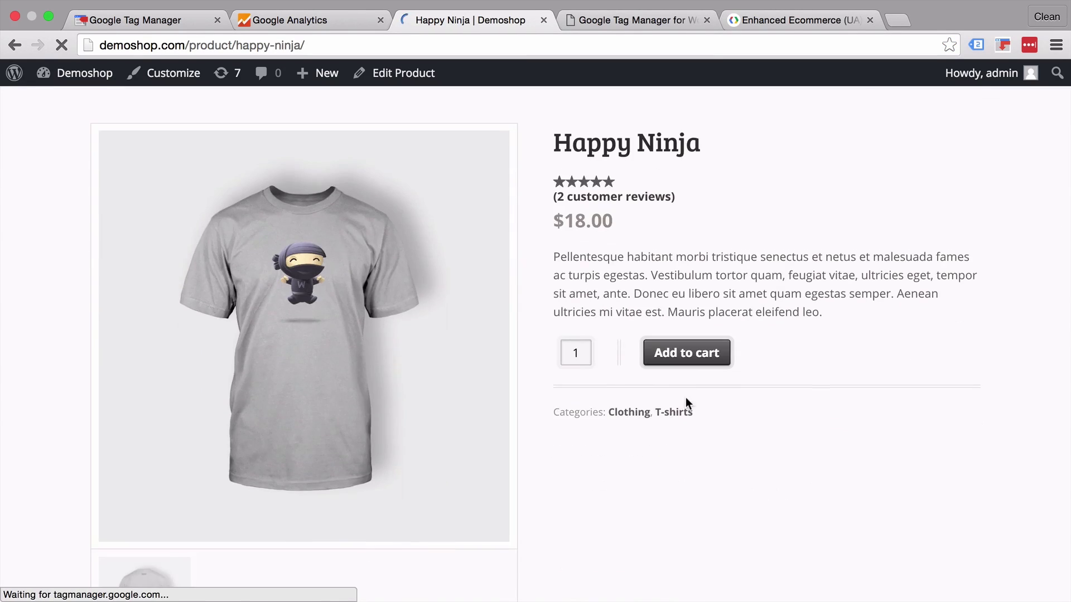
click(652, 246)
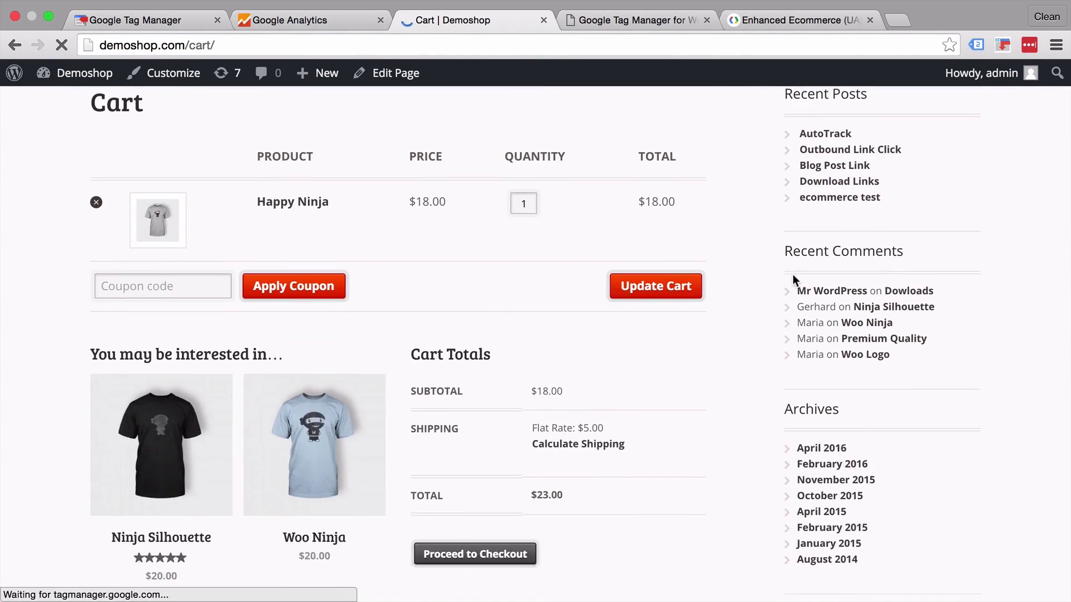
scroll(664, 279, down, 5)
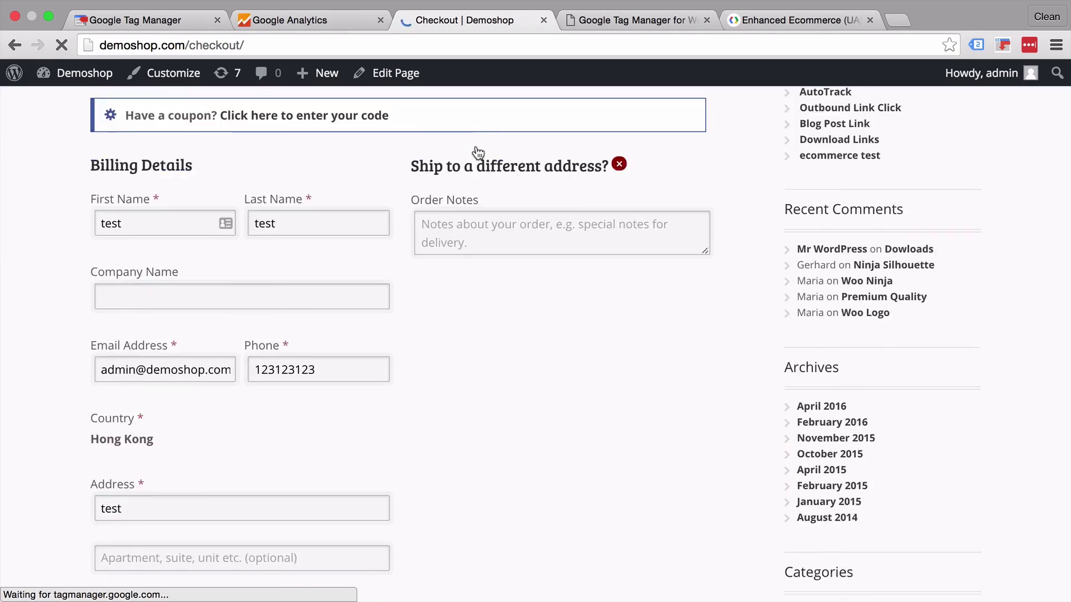
scroll(474, 151, down, 10)
click(178, 356)
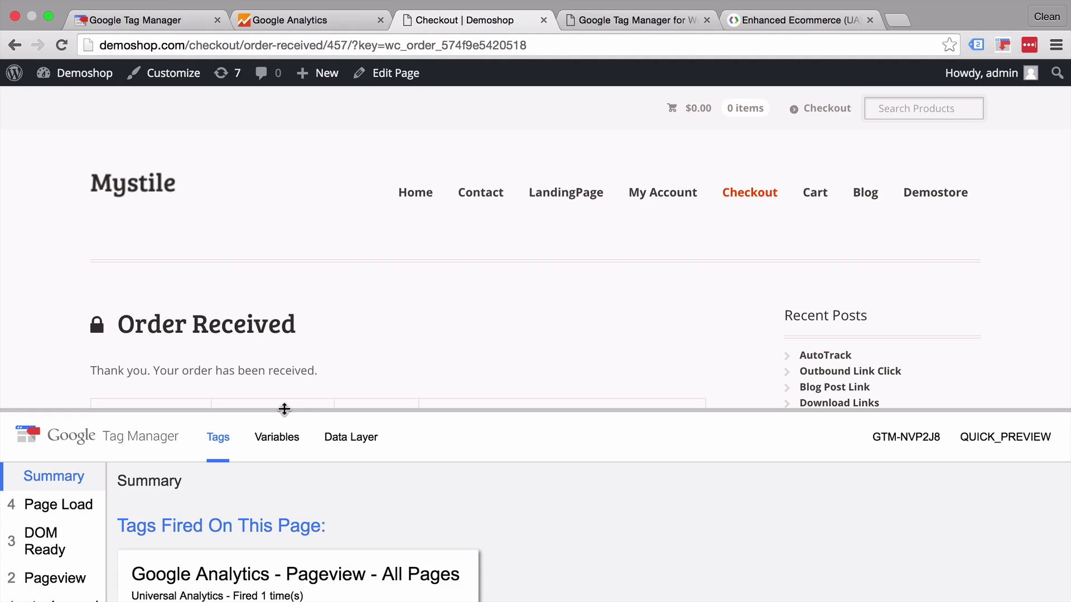
Enlarge the Tag Manager debug pane, inspect the data layer's gtm4wp.orderCompleted message and highlight its ecommerce purchase object
drag(284, 410, 292, 166)
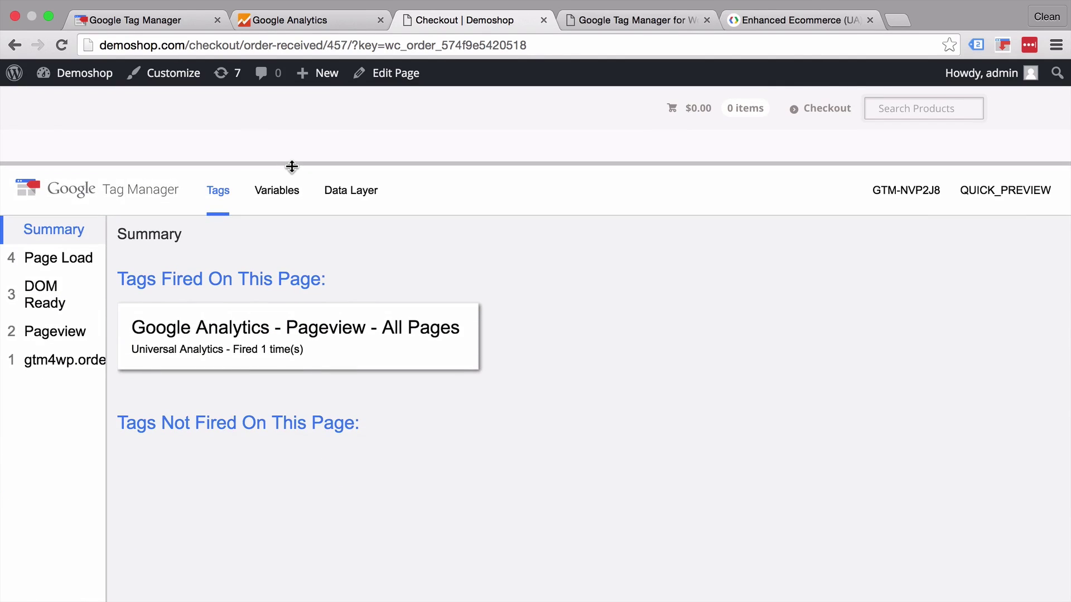
click(361, 193)
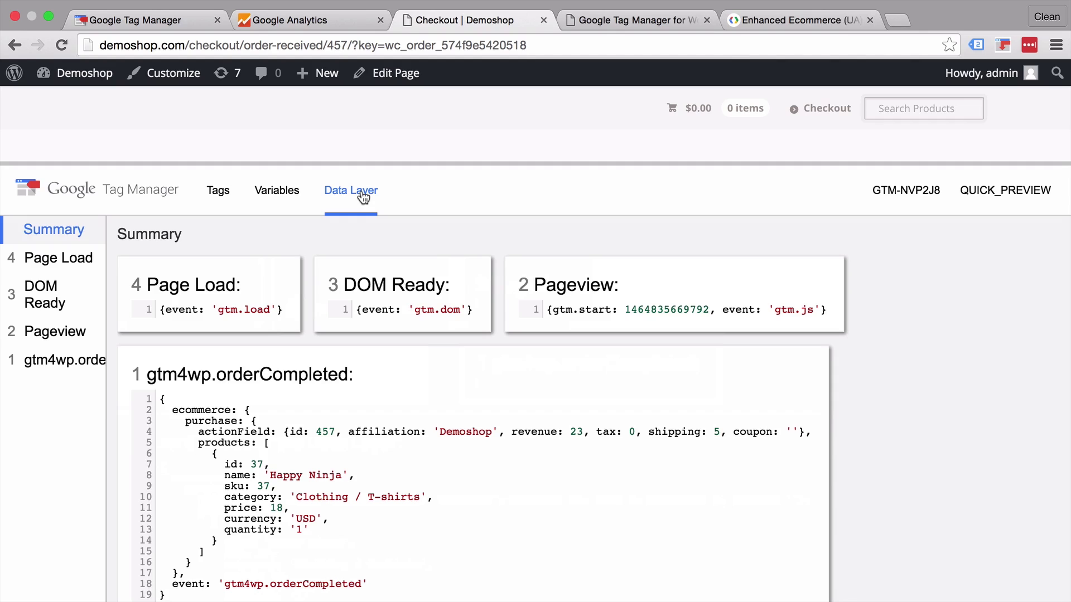
scroll(574, 509, down, 2)
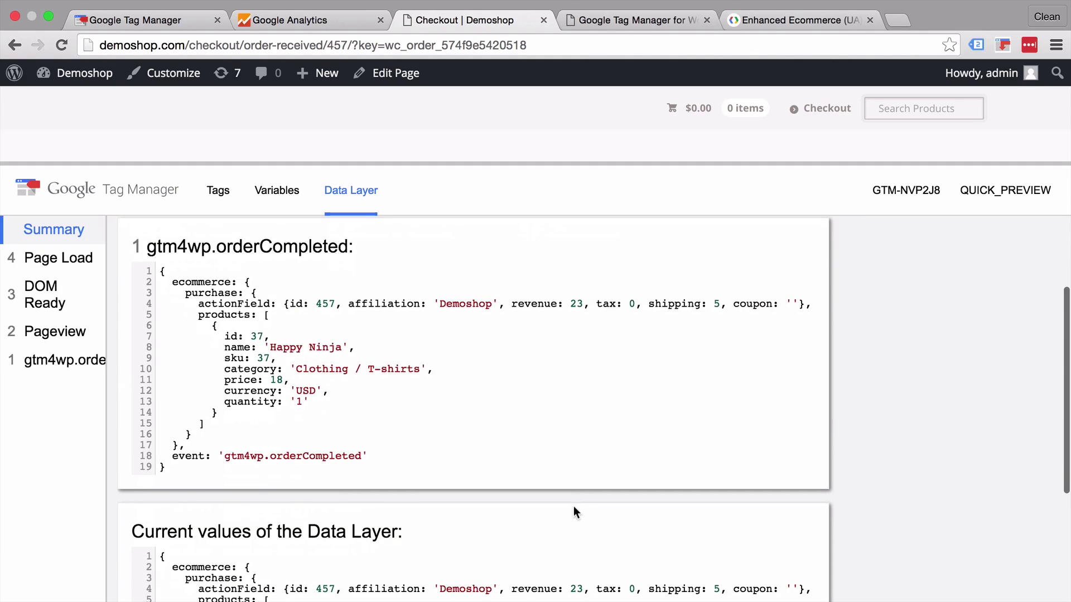
scroll(574, 509, up, 1)
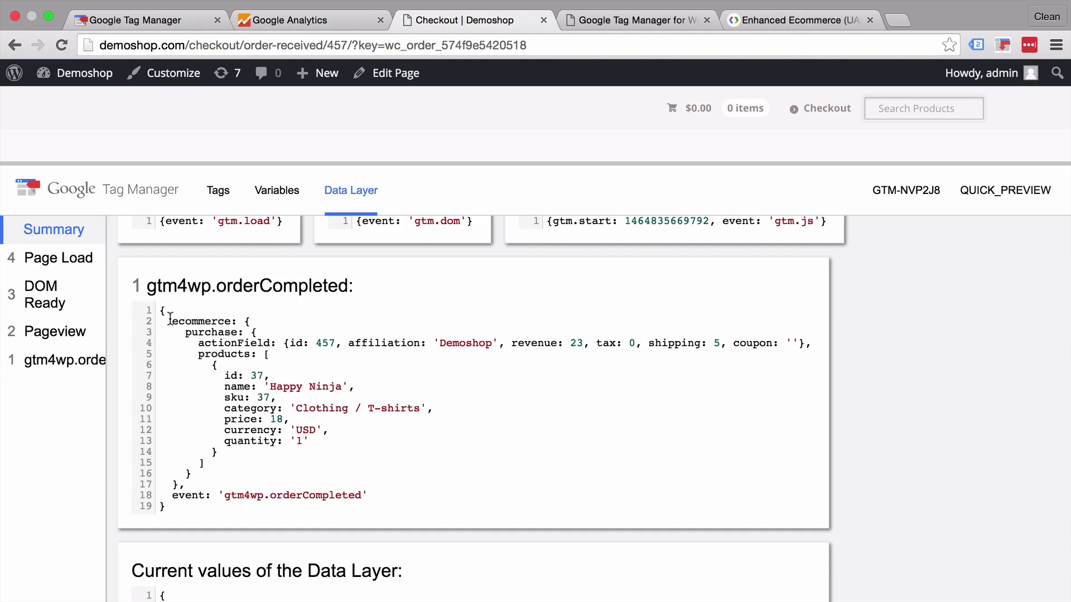
drag(172, 322, 254, 474)
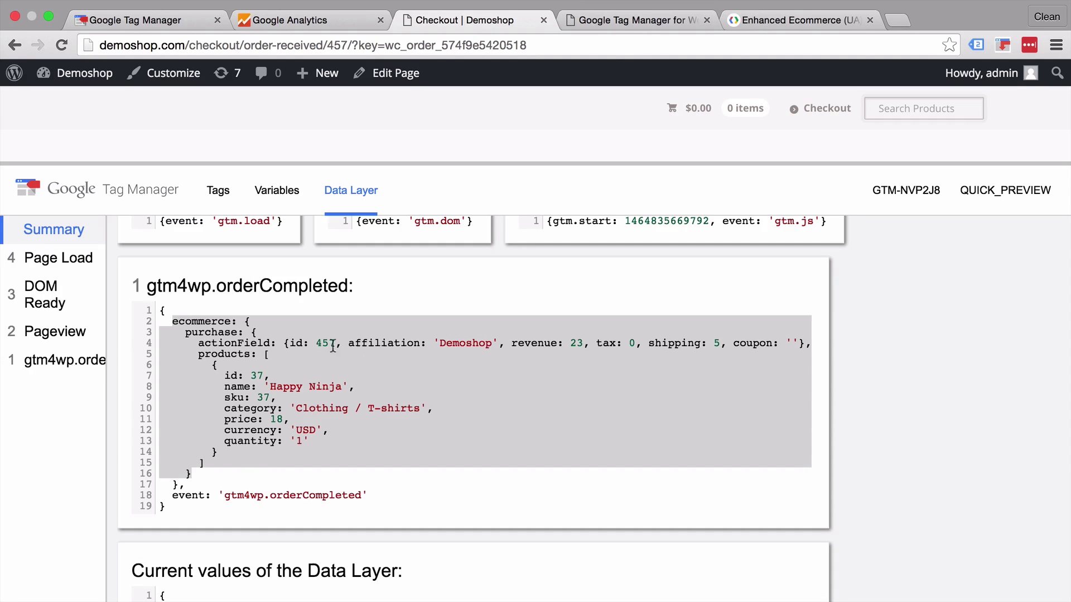
Compare the order's data layer output with the purchase code in the Enhanced Ecommerce (UA) guide
click(783, 21)
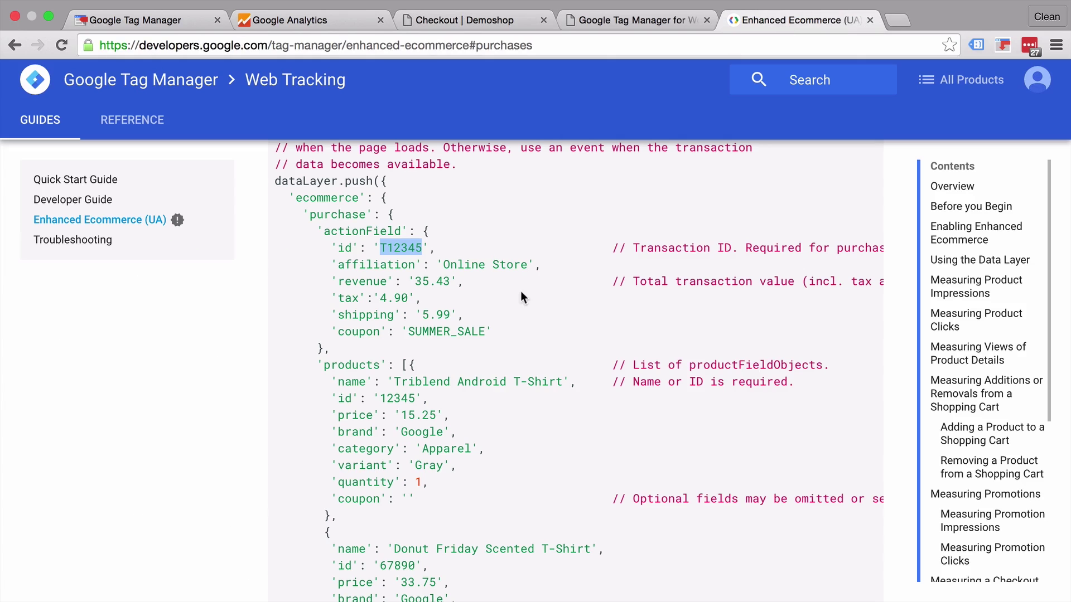
scroll(520, 290, up, 2)
scroll(520, 290, down, 2)
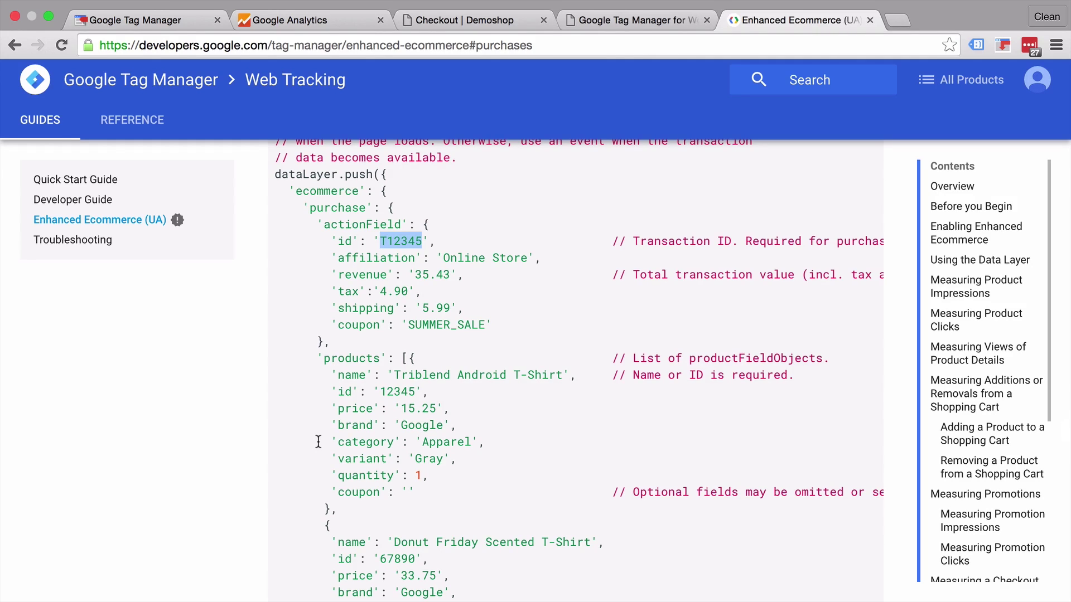
click(474, 20)
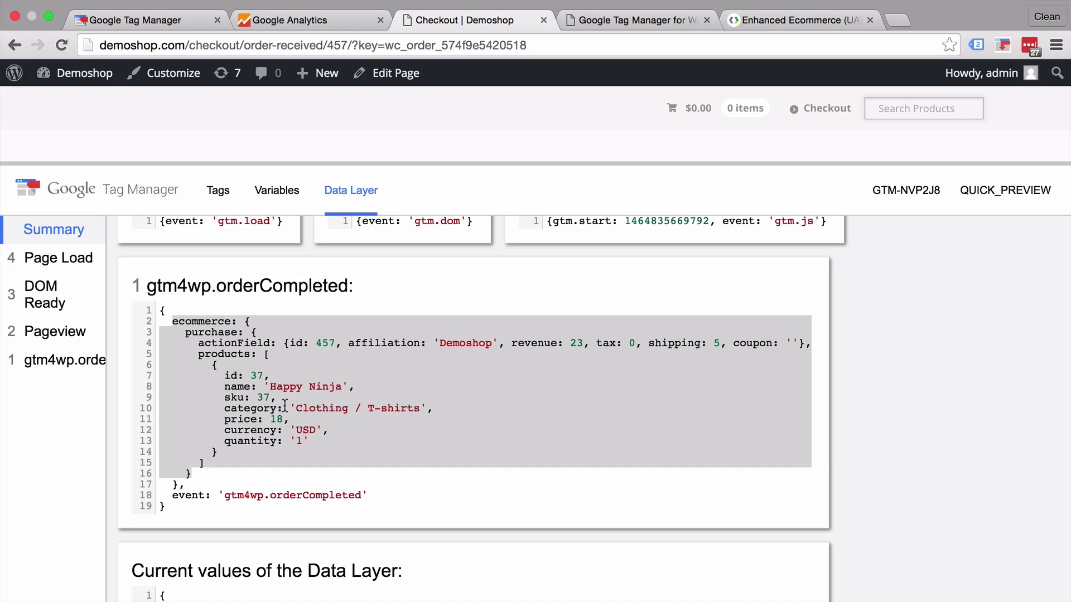
click(759, 20)
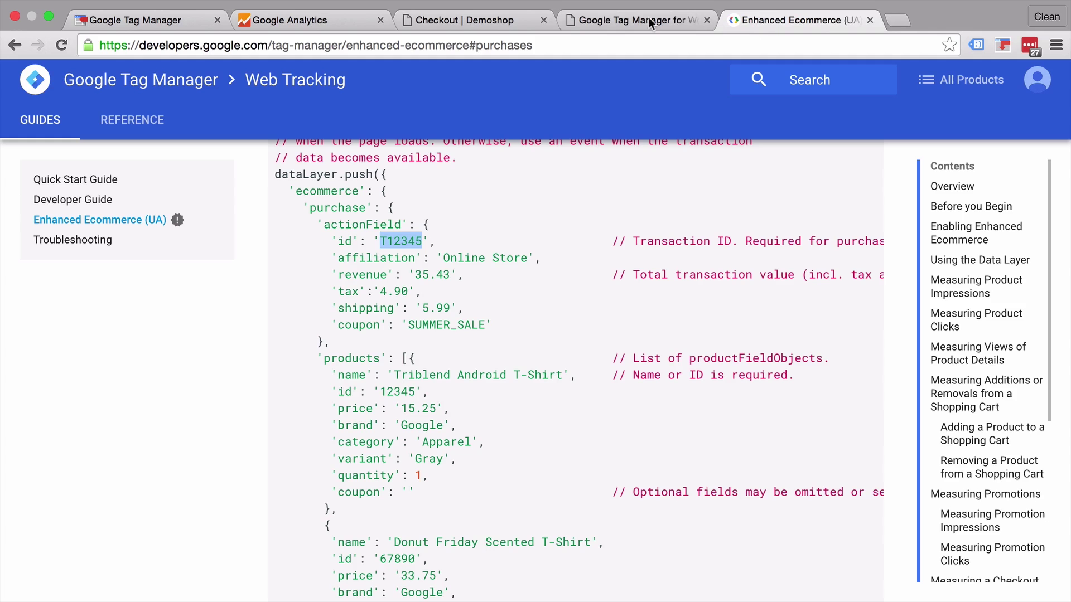
click(461, 17)
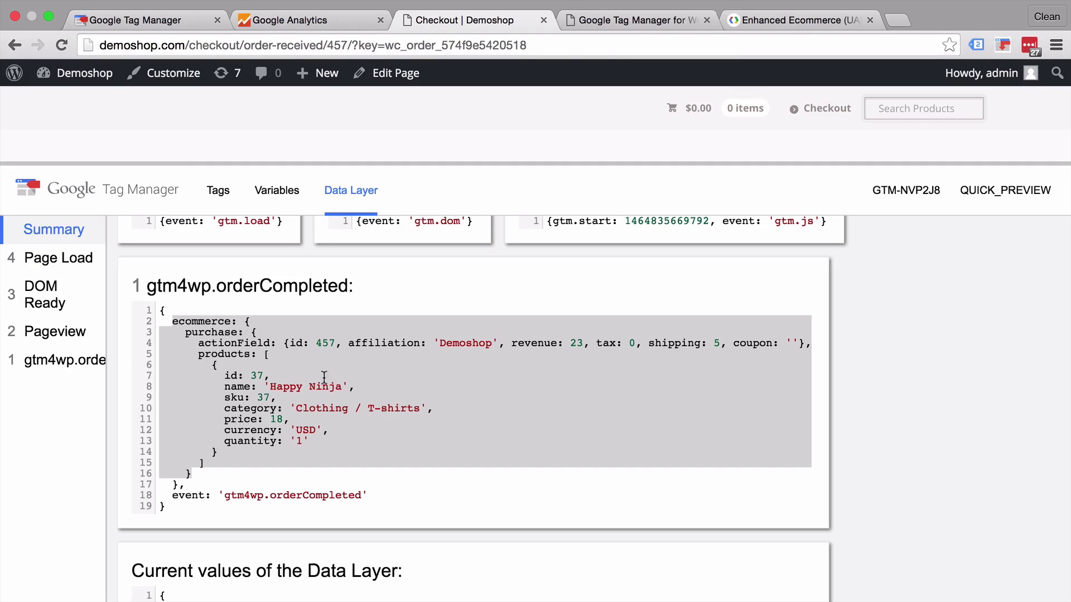
Switch to Google Tag Manager and start a new tag named "GA - Event - EE Transaction"
click(176, 23)
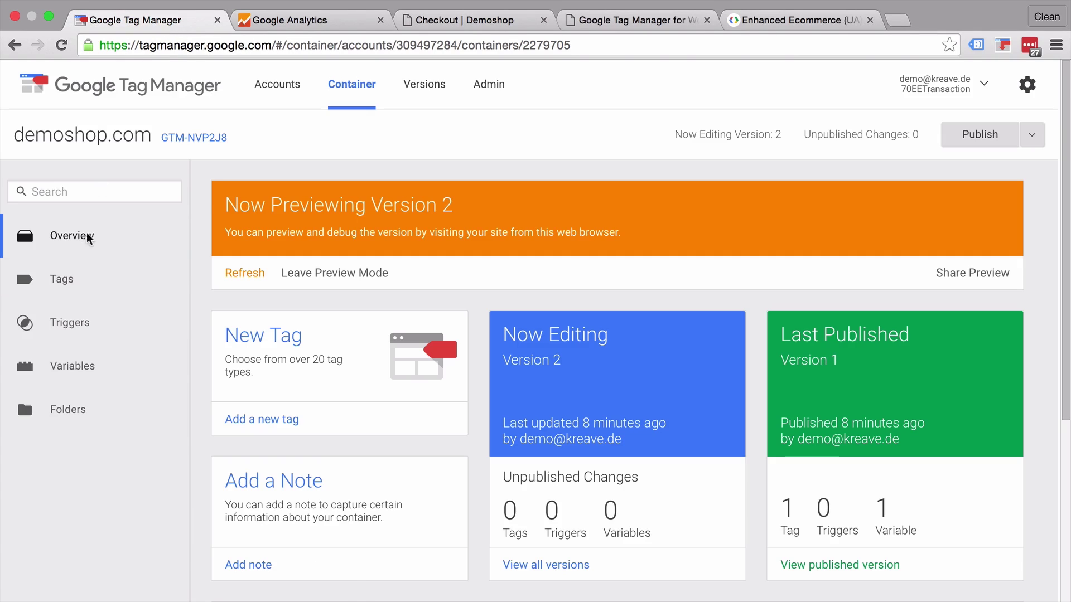
click(83, 285)
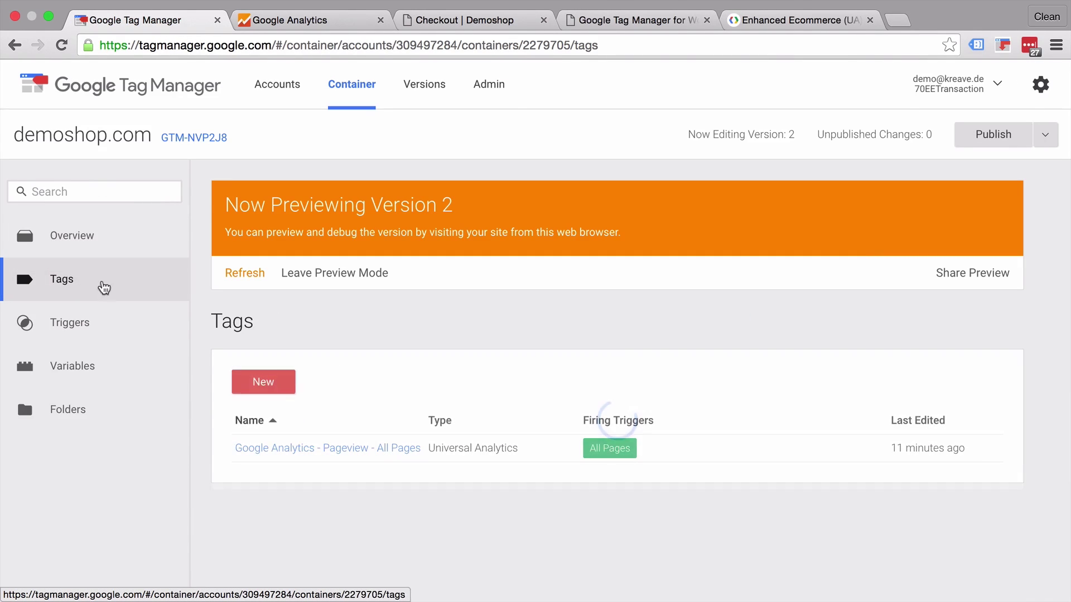
click(269, 397)
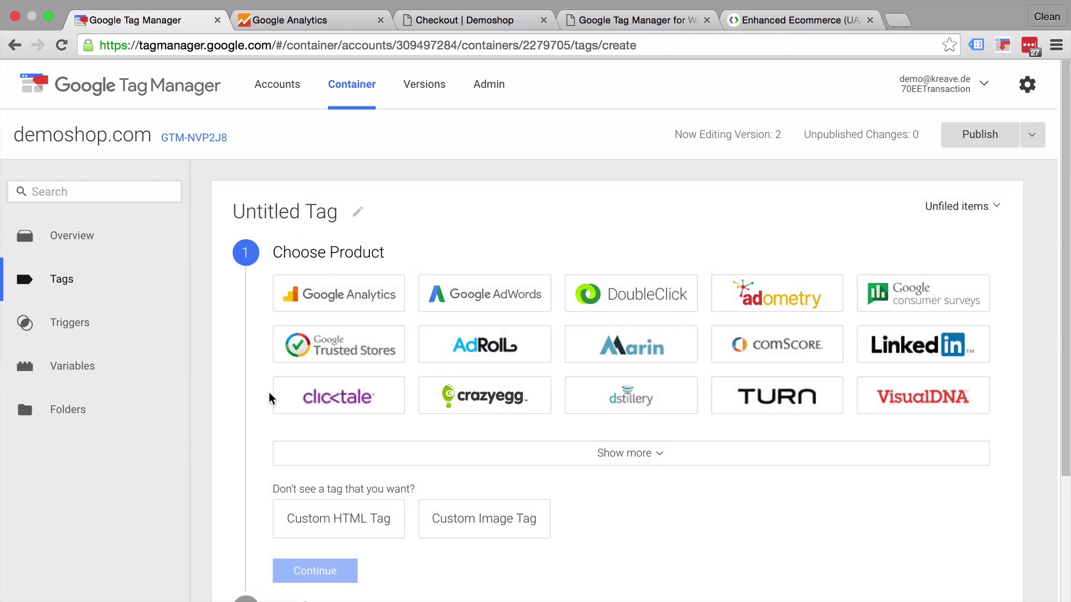
click(279, 213)
text(GA - )
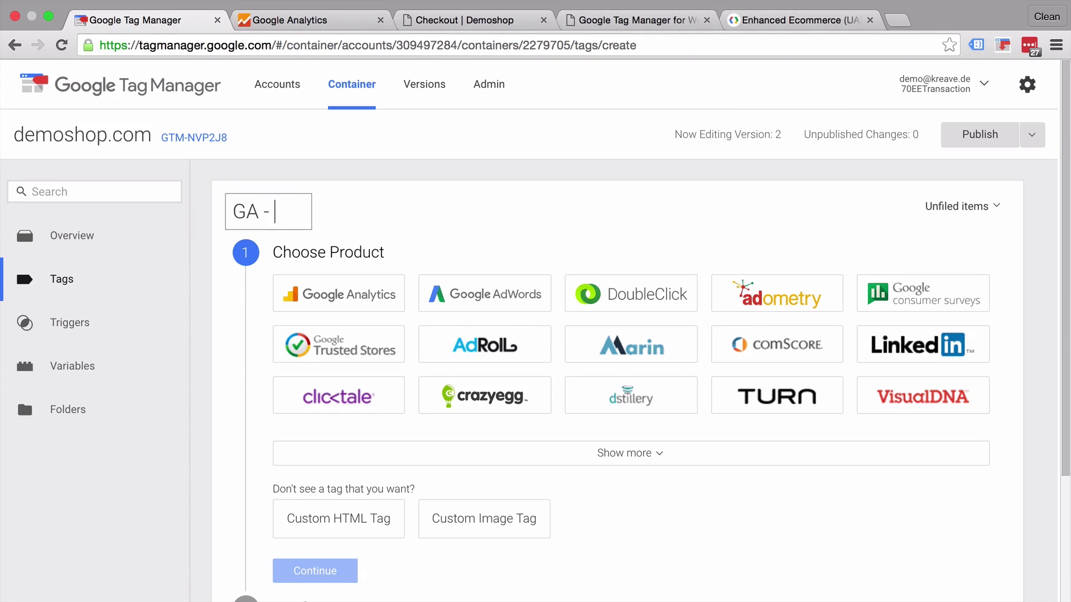
text(Event )
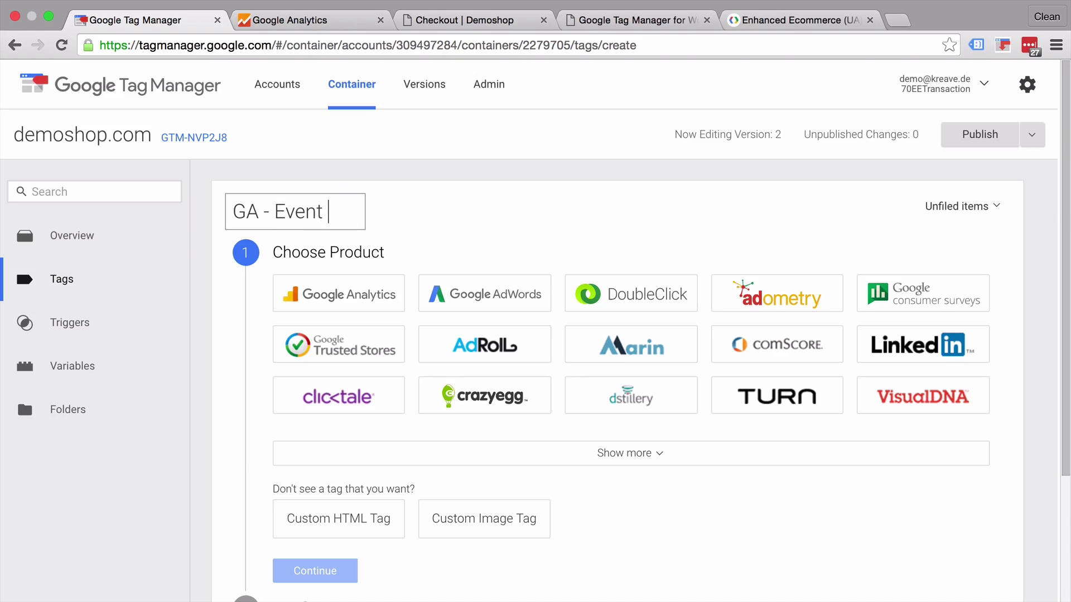
text(- EE Transaction)
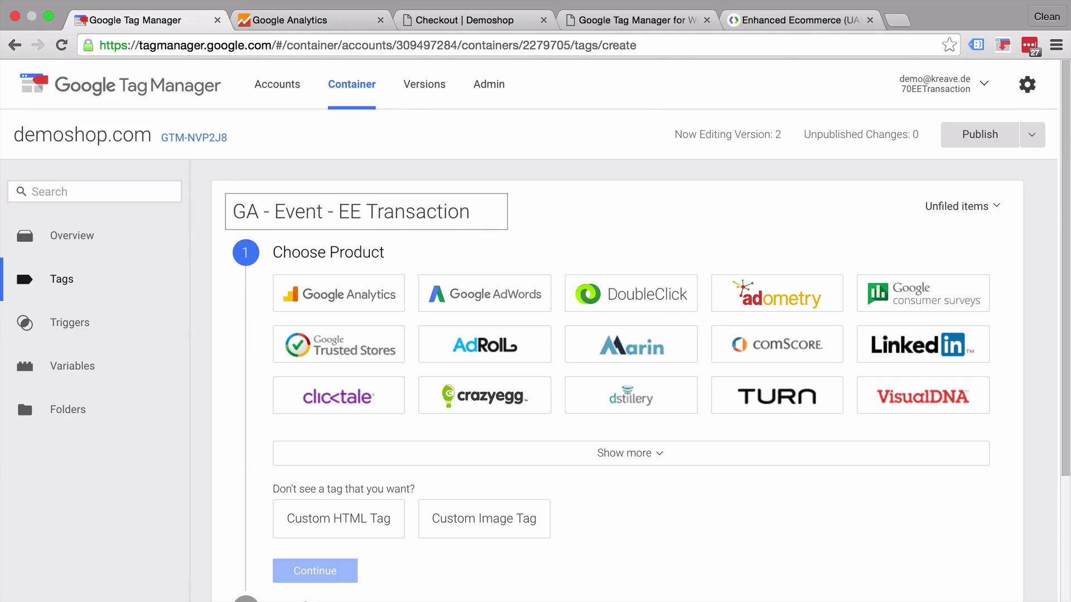
Make the tag a Google Analytics tag of type Universal Analytics with {{GoogleAnalyticsId}} as its tracking ID
click(301, 294)
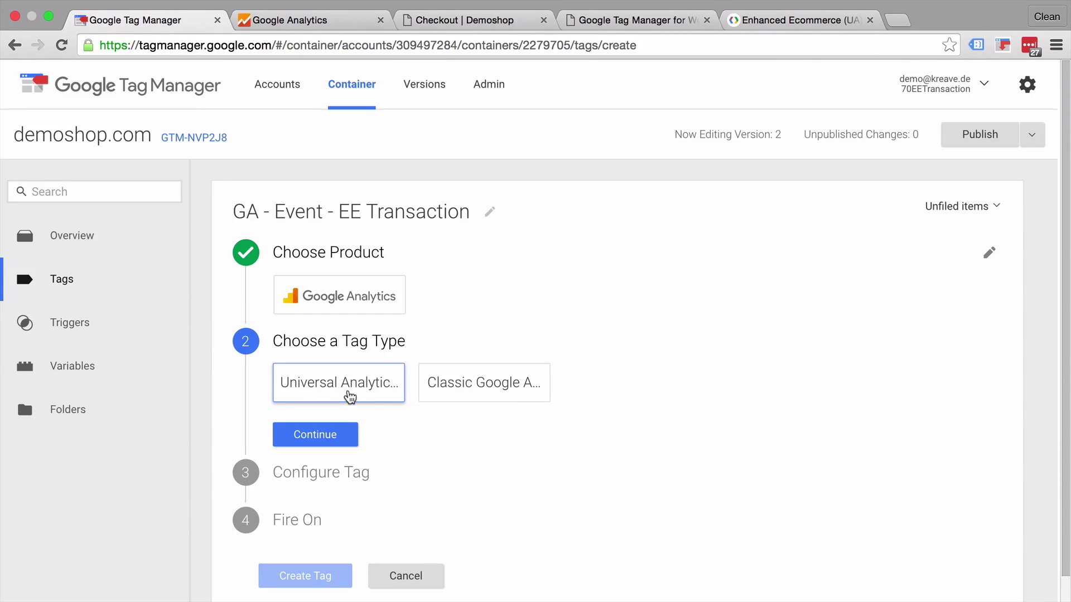
click(350, 395)
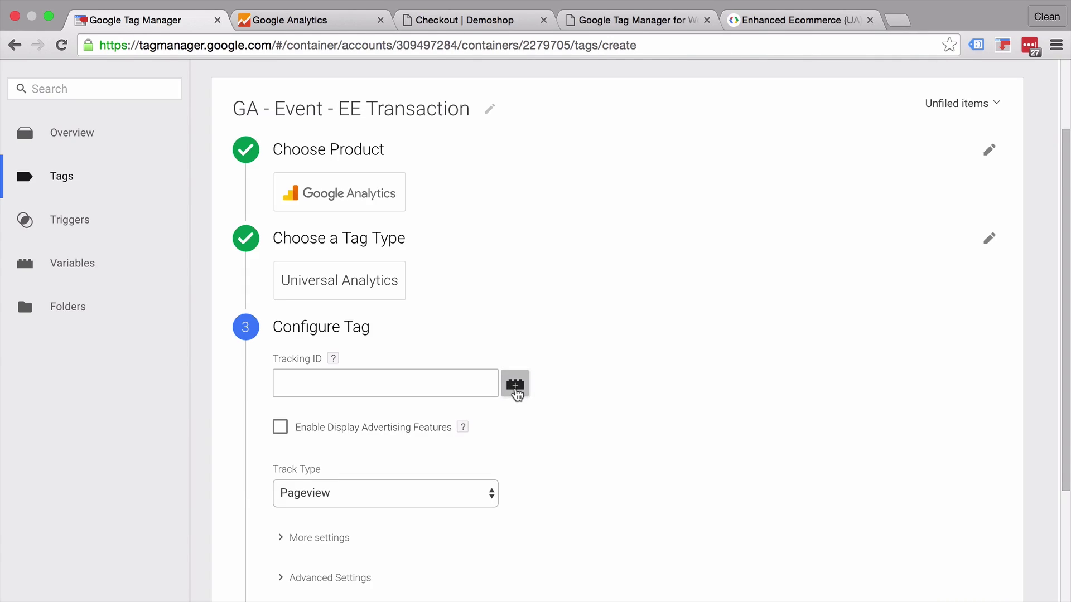
click(515, 386)
click(392, 443)
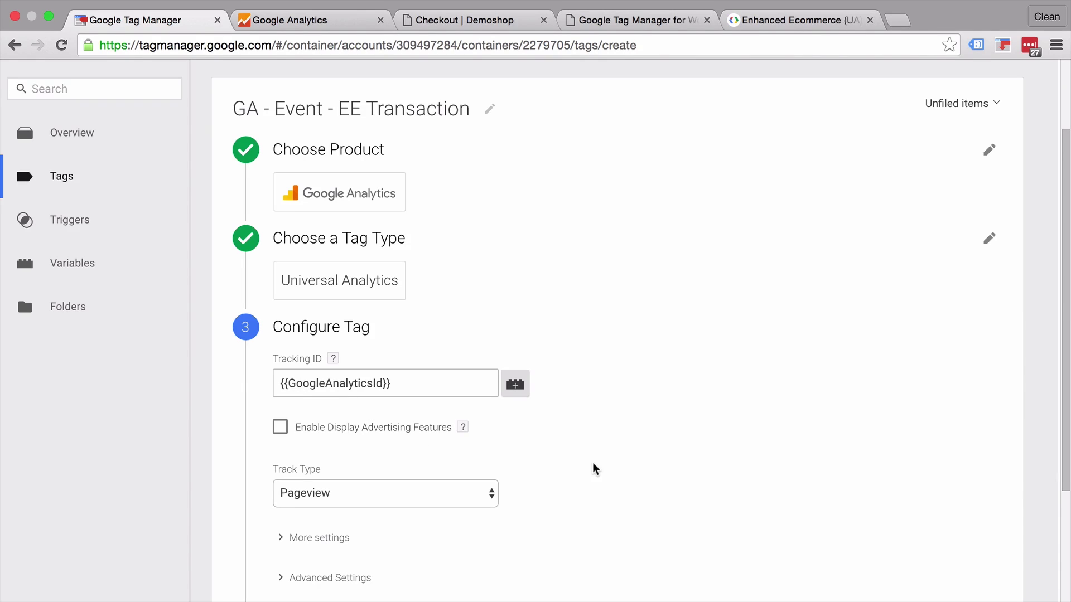
Set the tag's track type to Event
scroll(593, 469, down, 5)
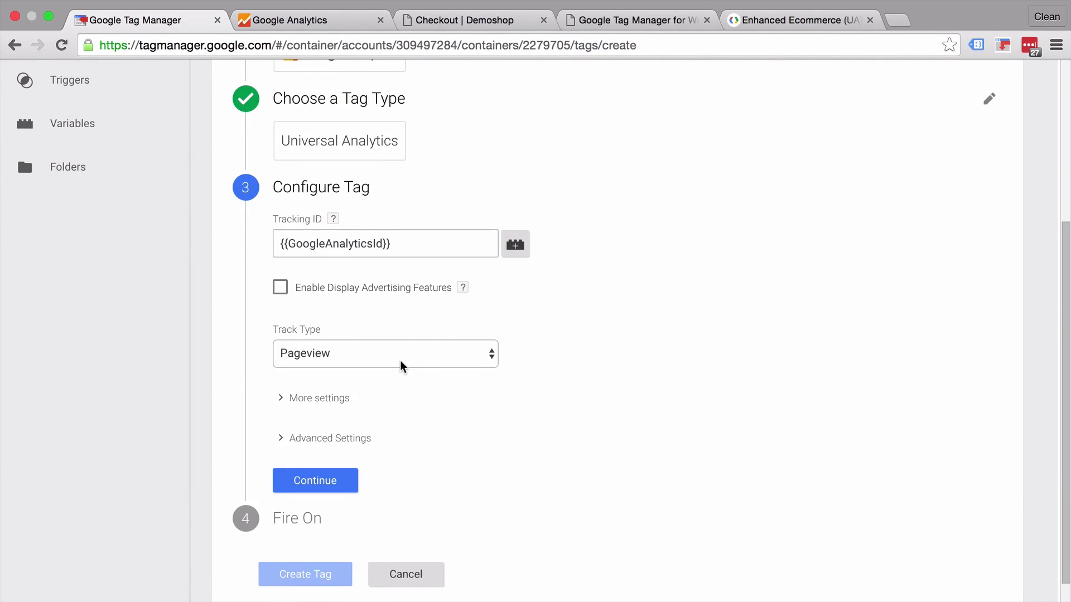
click(402, 366)
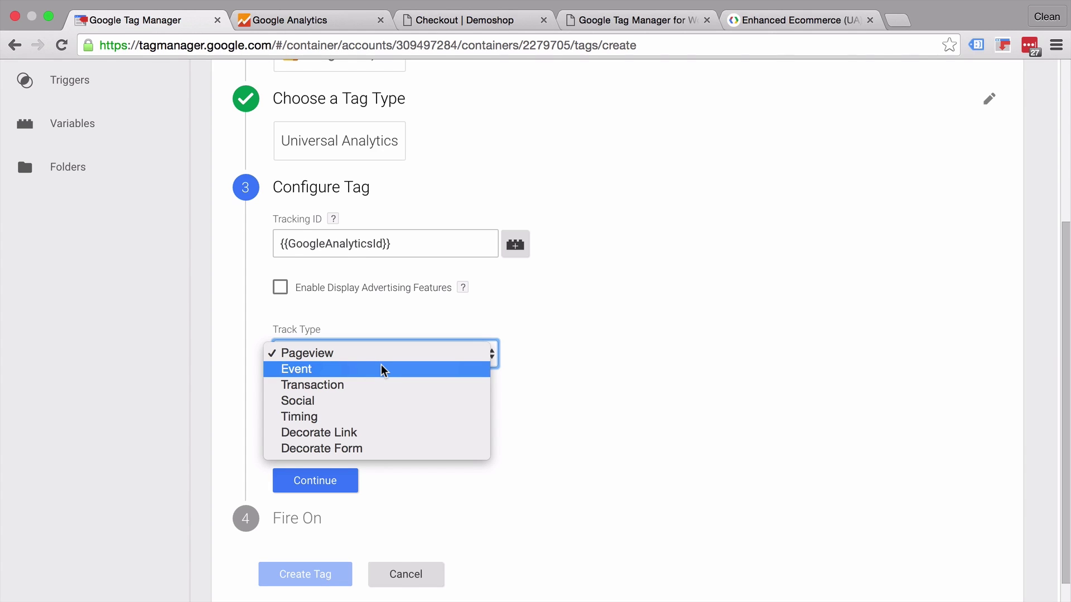
click(383, 369)
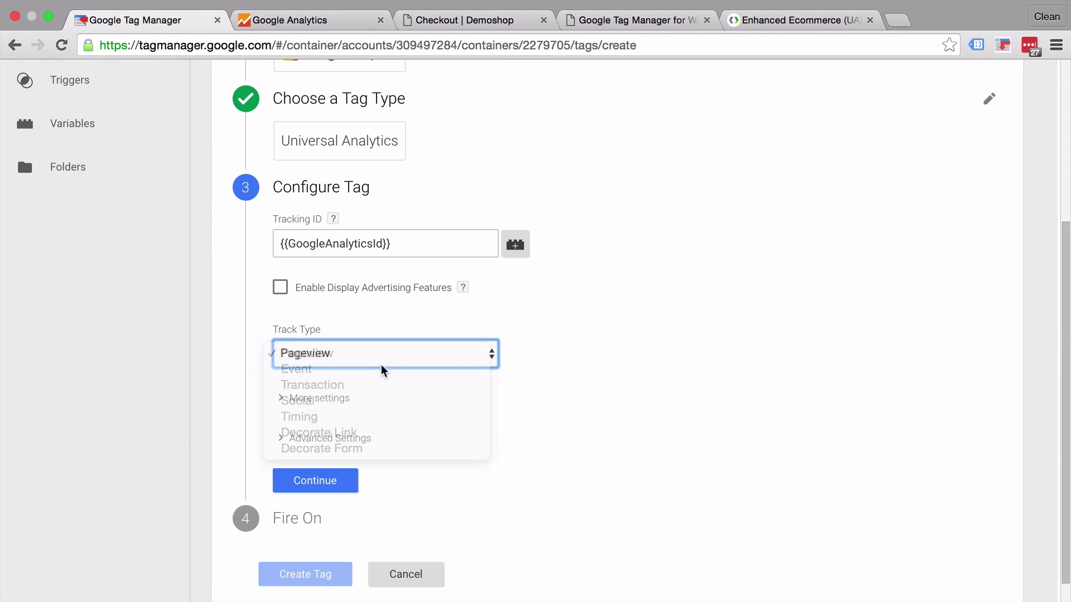
scroll(723, 458, down, 3)
scroll(721, 453, down, 3)
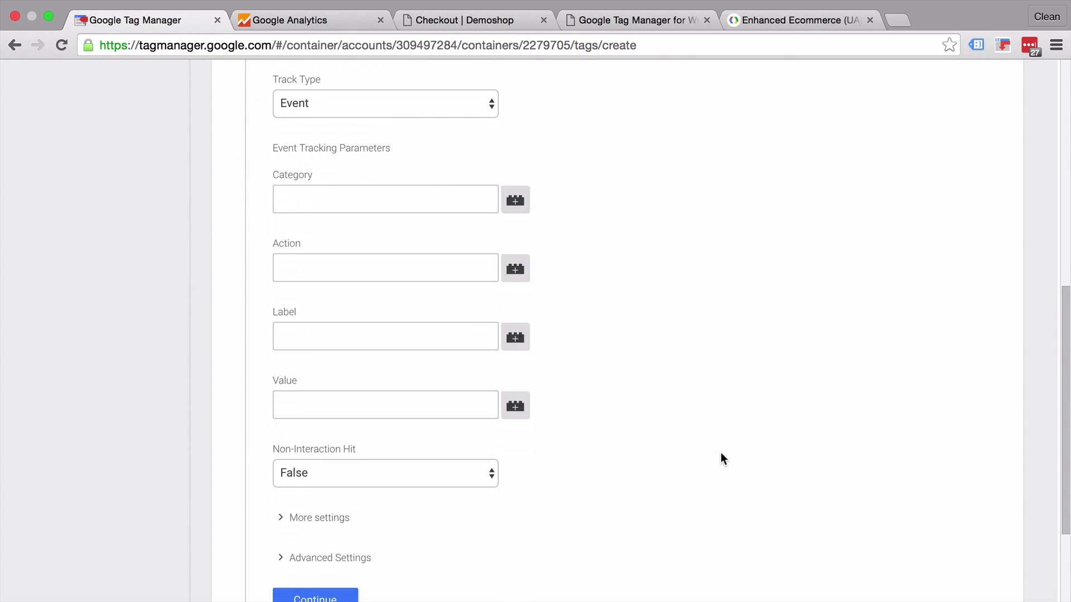
Set the event tracking category to "Enhanced Ecommerce" and the action to "Purchase"
click(285, 196)
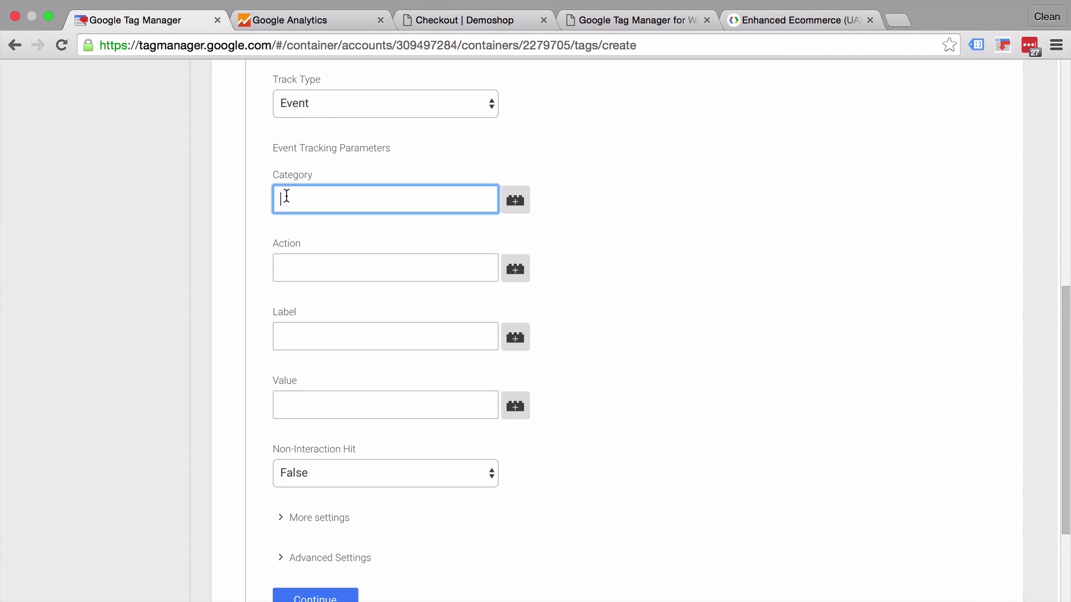
text(Enhanced Ecommerce)
key(Tab)
key(Tab)
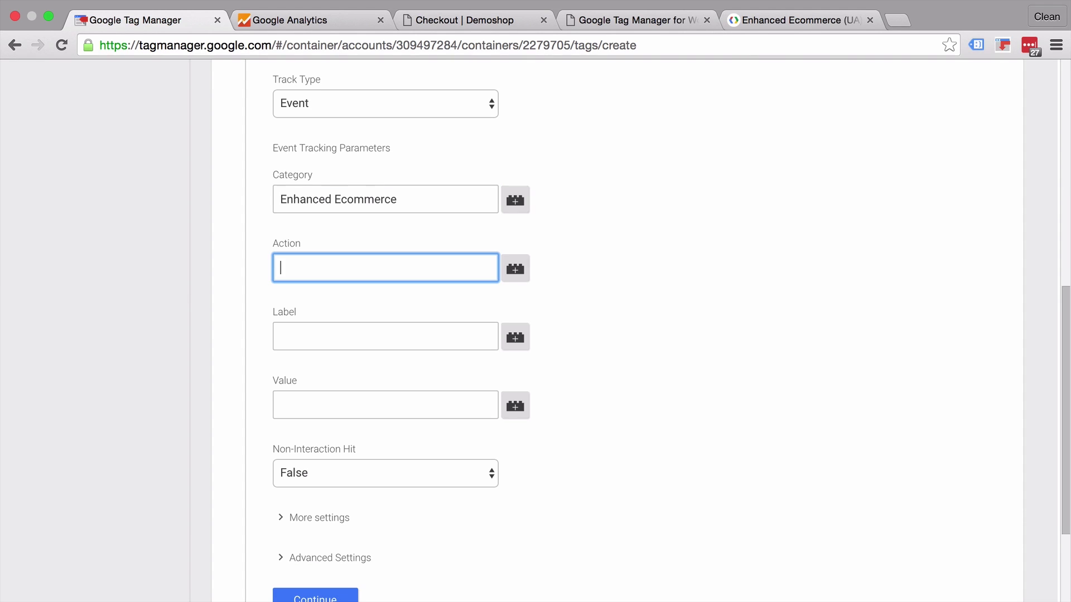
text(Purchase)
click(655, 457)
scroll(655, 456, down, 1)
scroll(654, 456, down, 3)
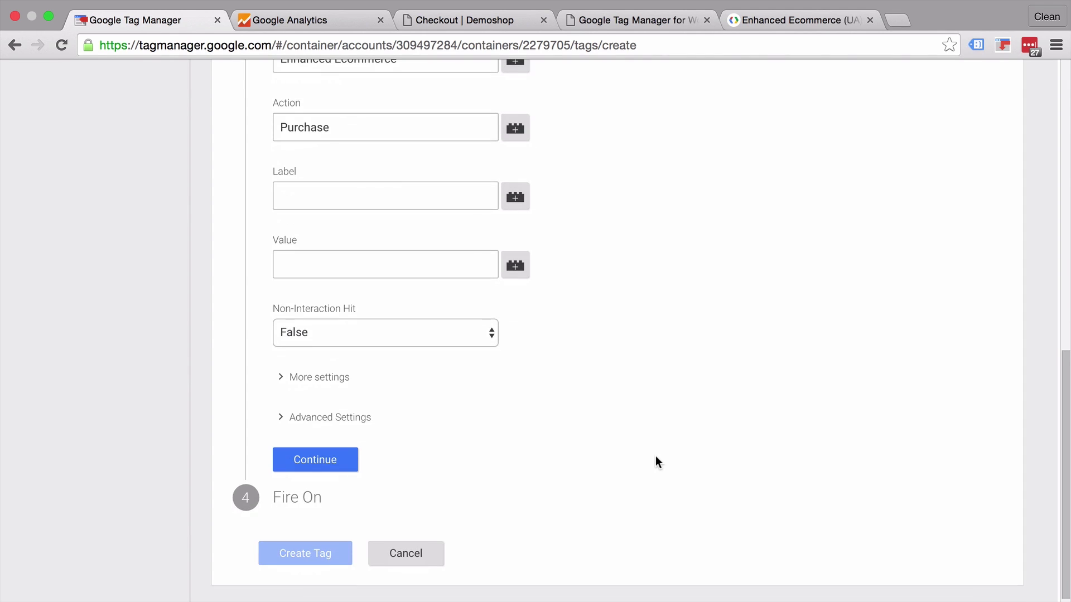
Set the tag's Non-Interaction Hit to True and enable Enhanced Ecommerce Features using the data layer
click(456, 332)
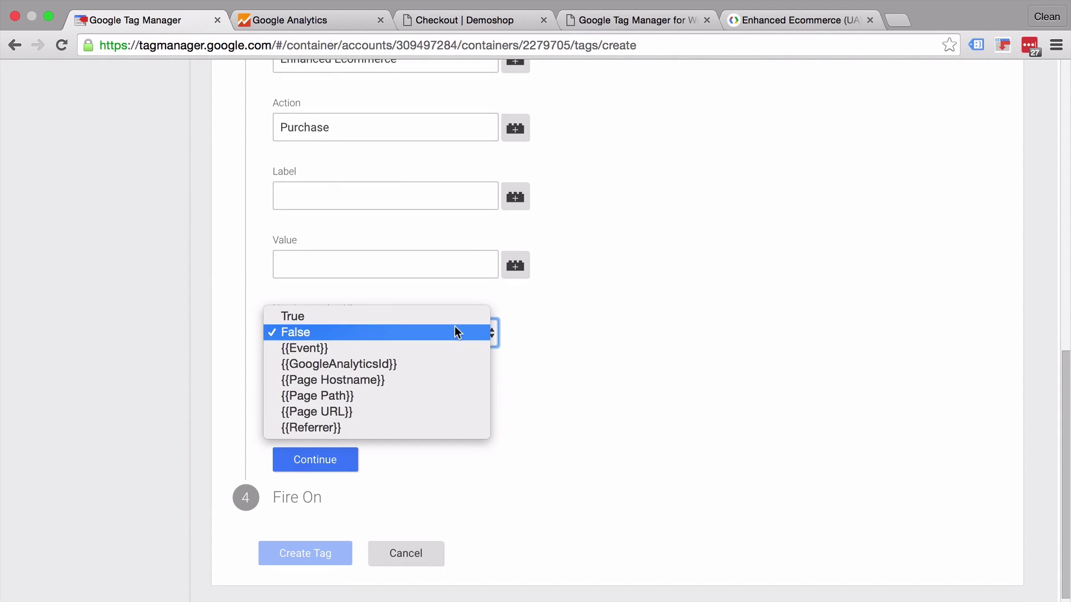
click(453, 317)
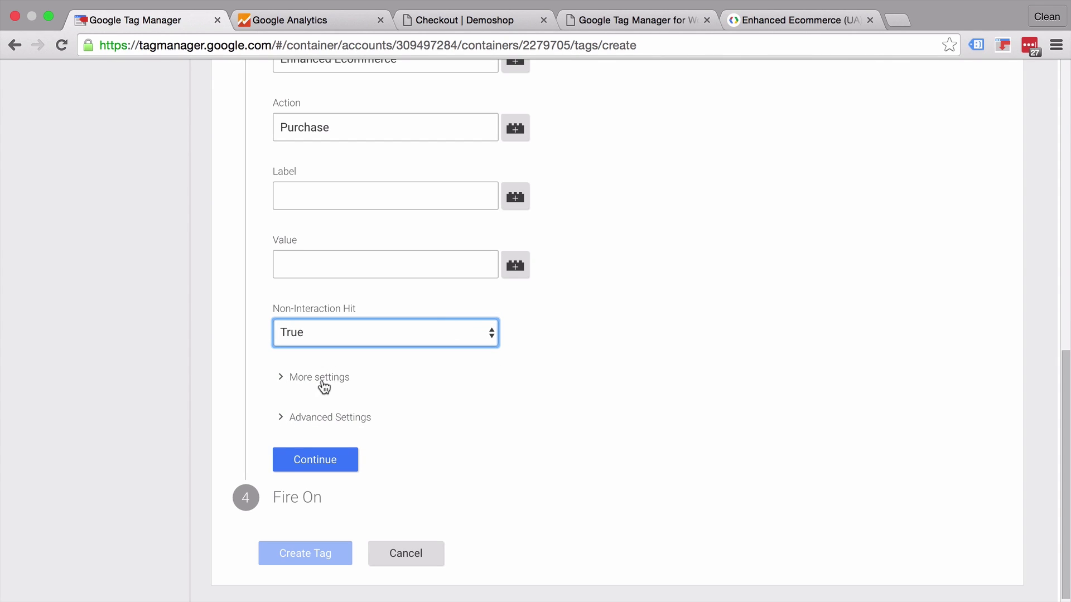
click(286, 379)
scroll(267, 411, down, 3)
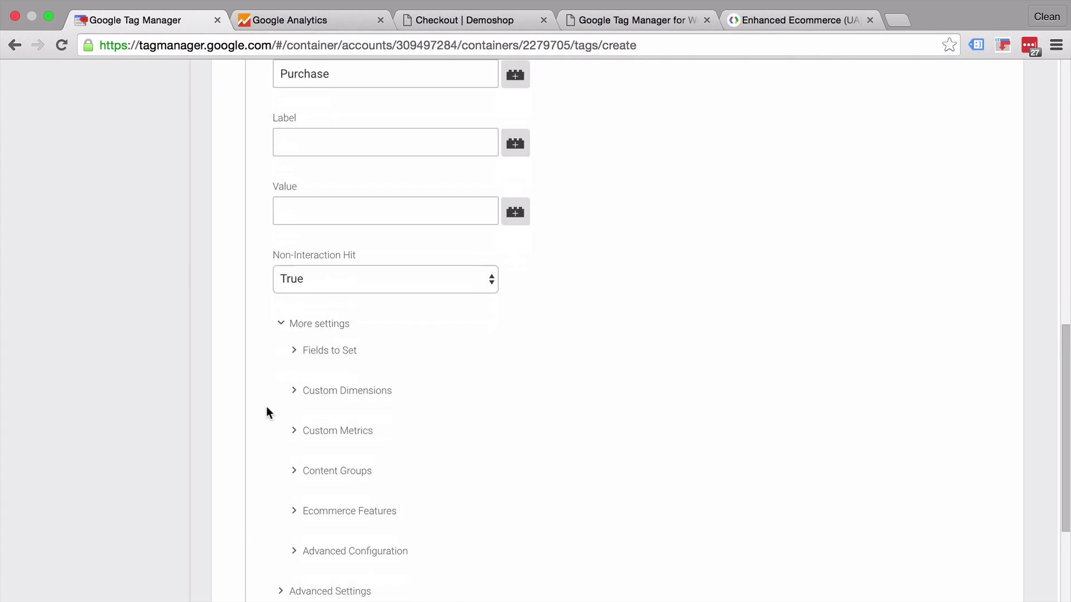
click(304, 390)
scroll(304, 392, down, 2)
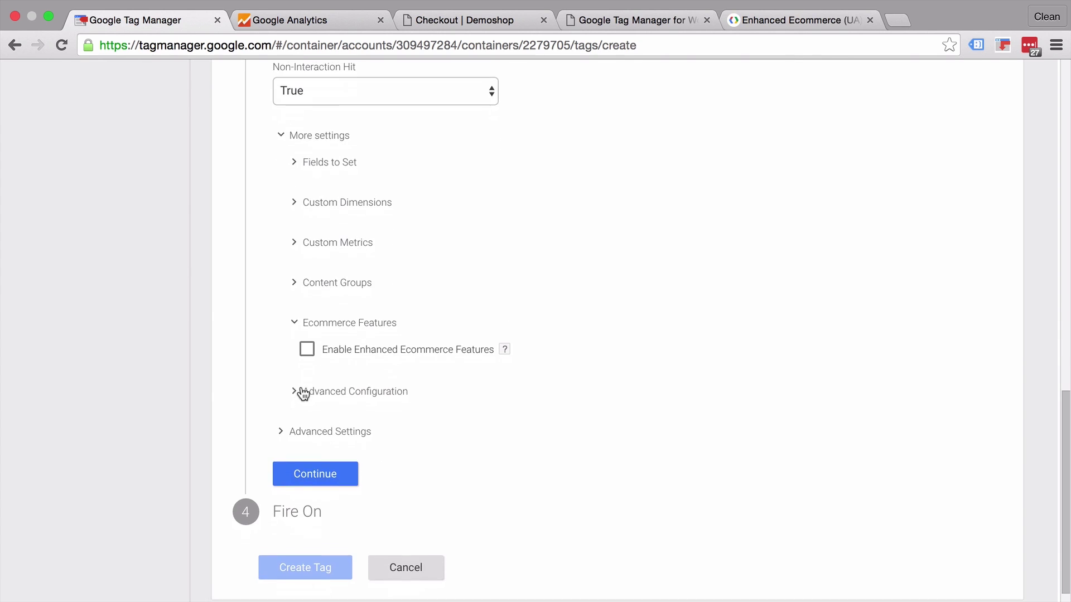
click(307, 347)
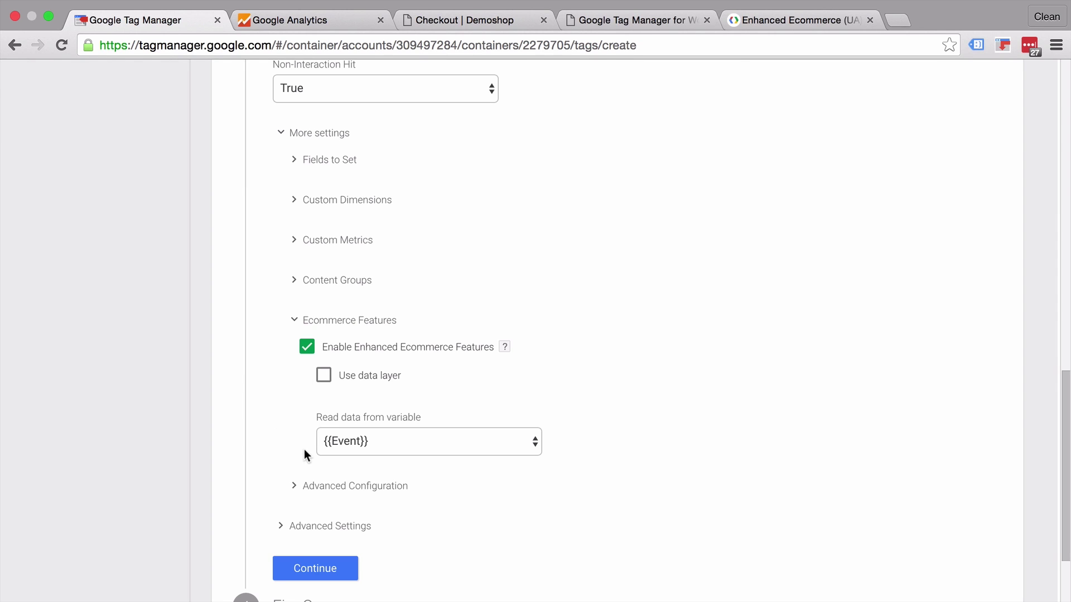
click(321, 378)
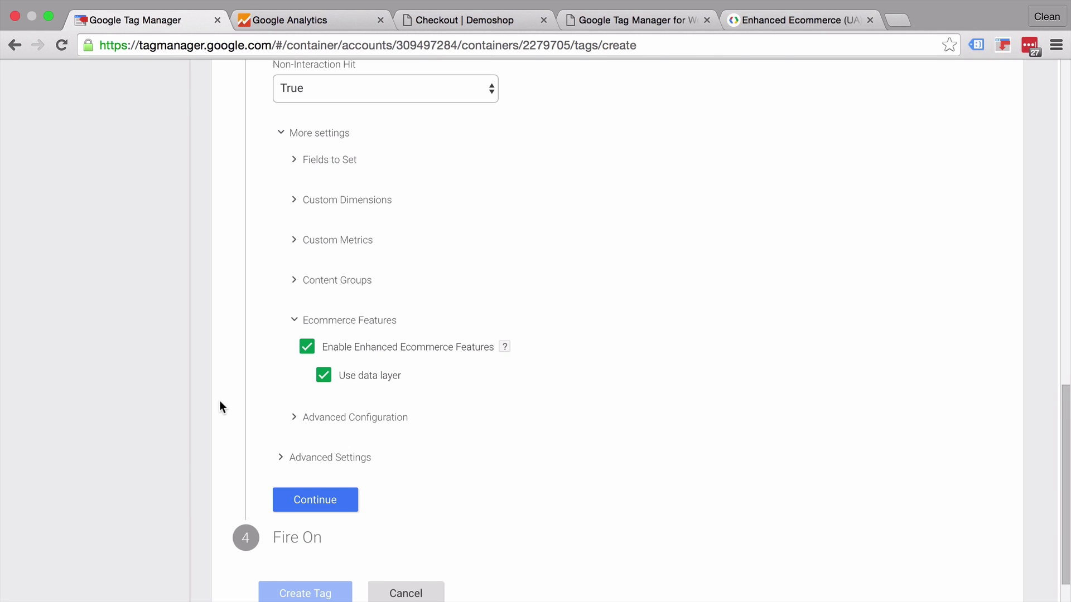
scroll(219, 405, down, 1)
click(302, 456)
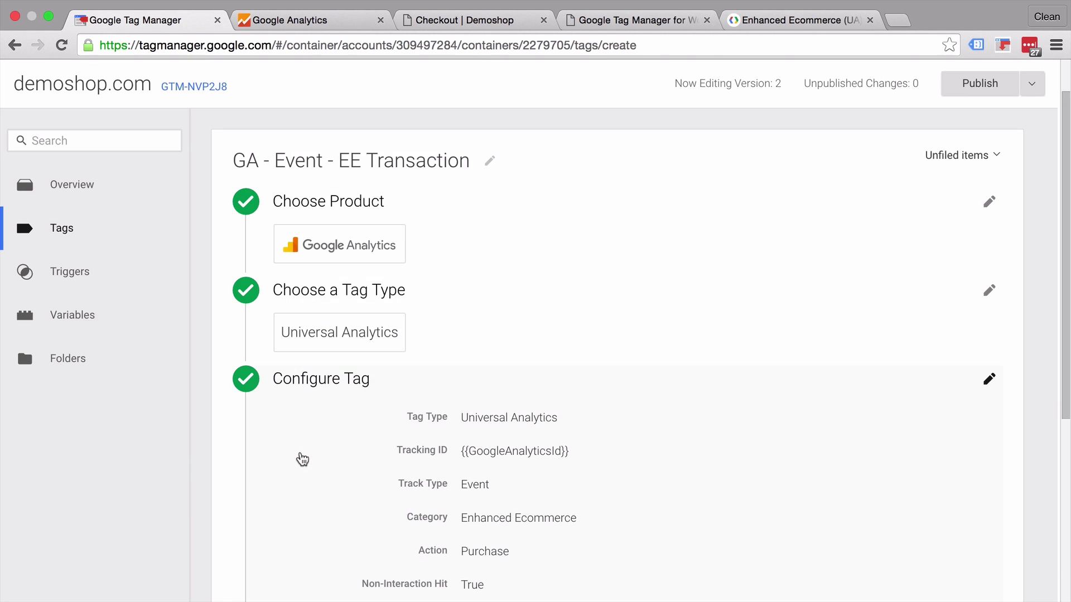
Start creating a new trigger for the tag to fire on
scroll(299, 458, down, 5)
scroll(330, 471, up, 1)
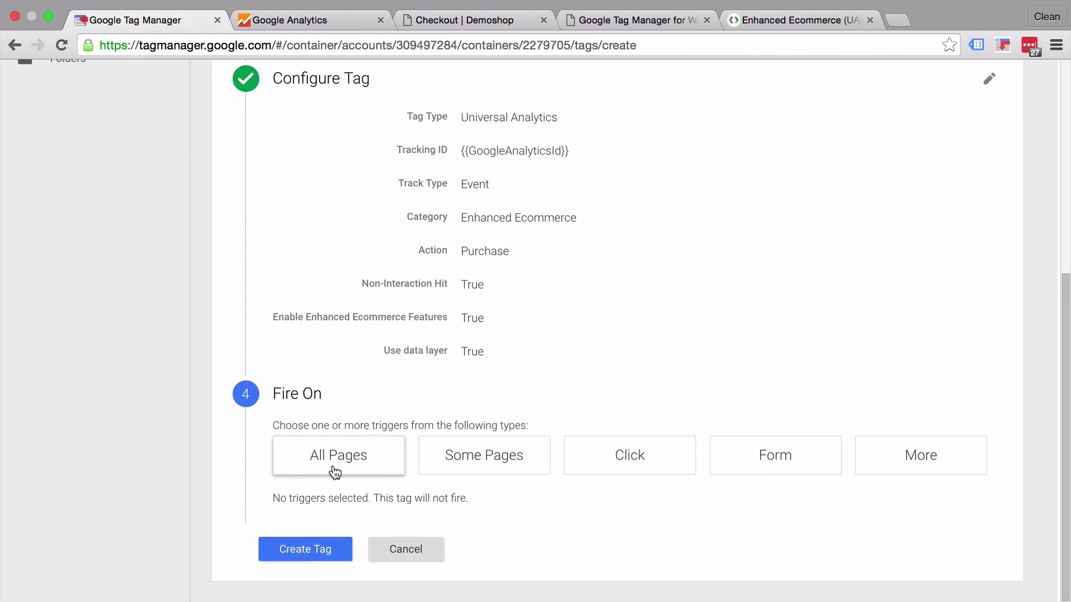
click(945, 458)
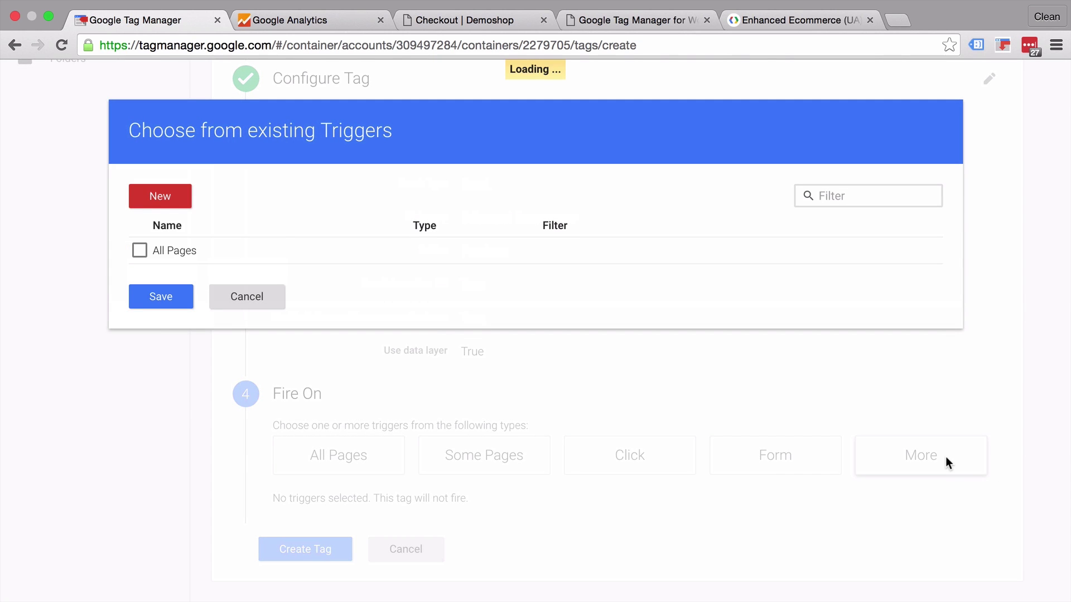
click(173, 198)
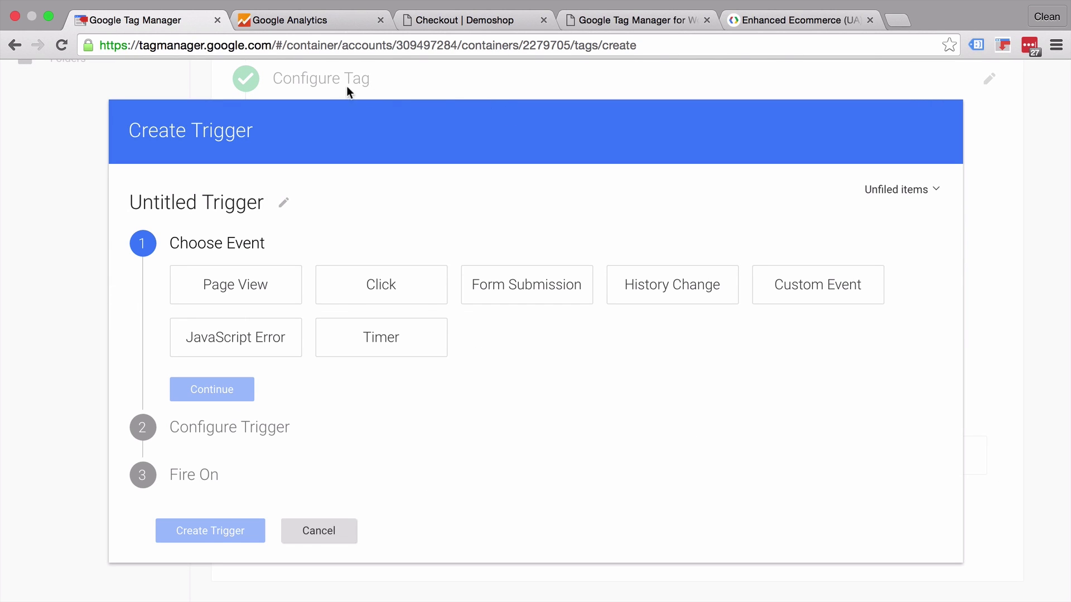
Switch to the Demoshop order page and copy the event name gtm4wp.orderCompleted from the debug view's data layer
click(460, 28)
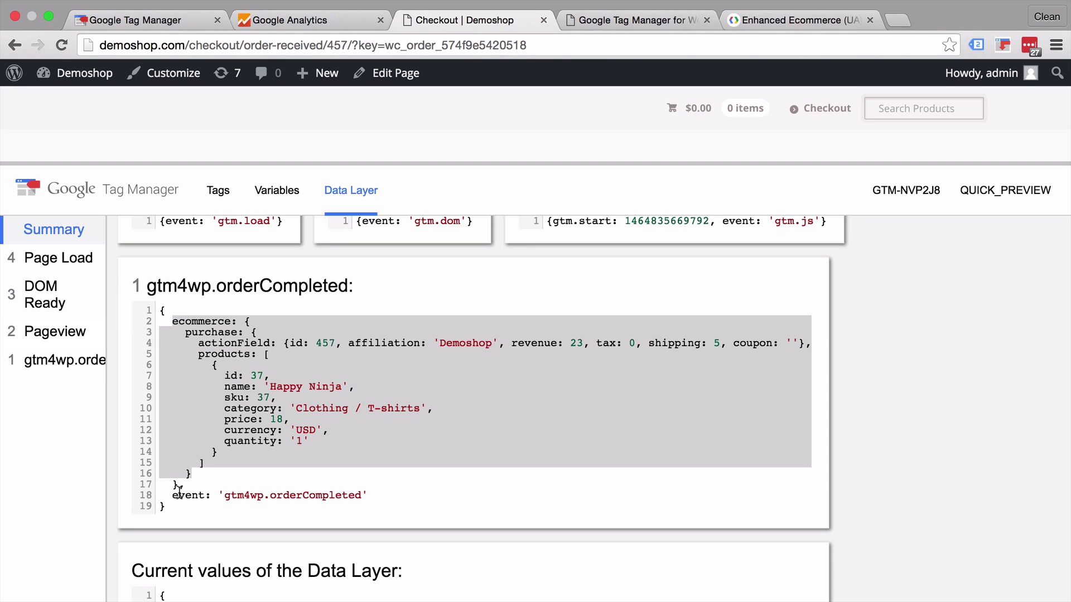
drag(224, 495, 362, 500)
key(super+c)
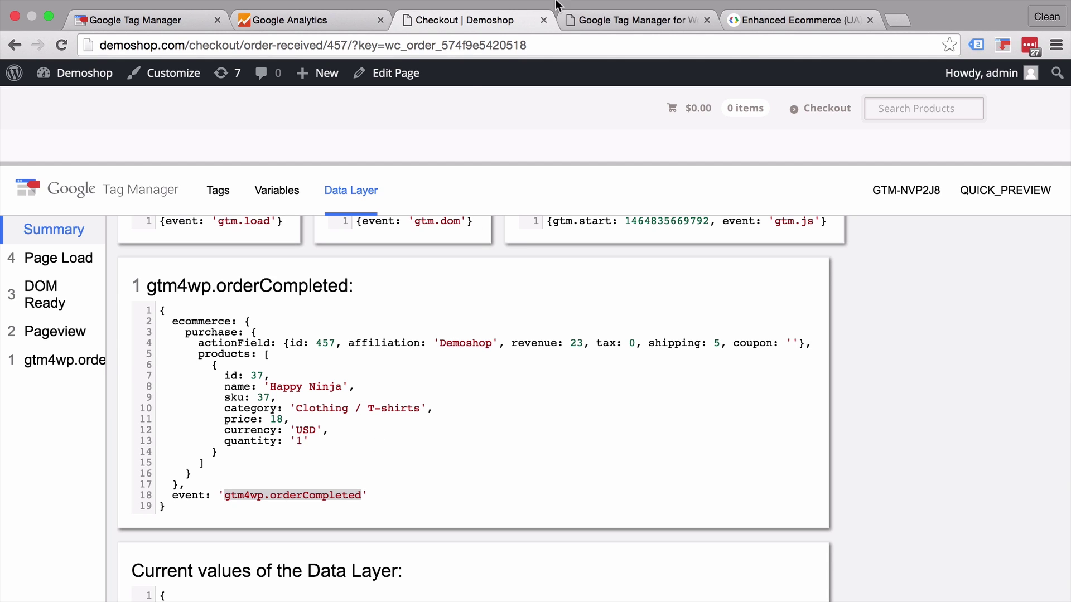
Back in Google Tag Manager, make the trigger a Custom Event with the event name gtm4wp.orderCompleted
click(177, 21)
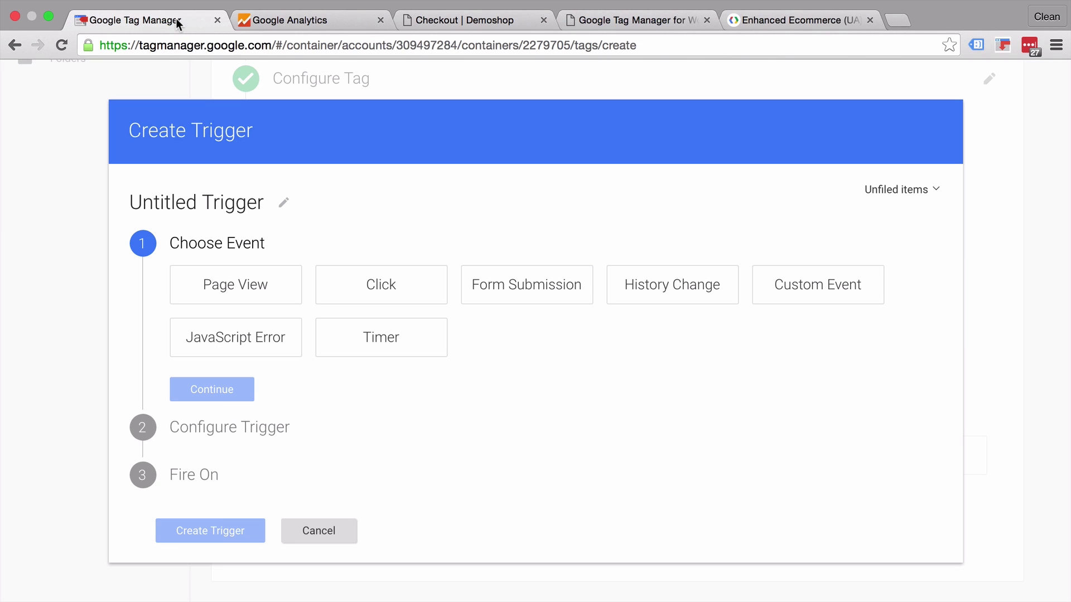
click(808, 300)
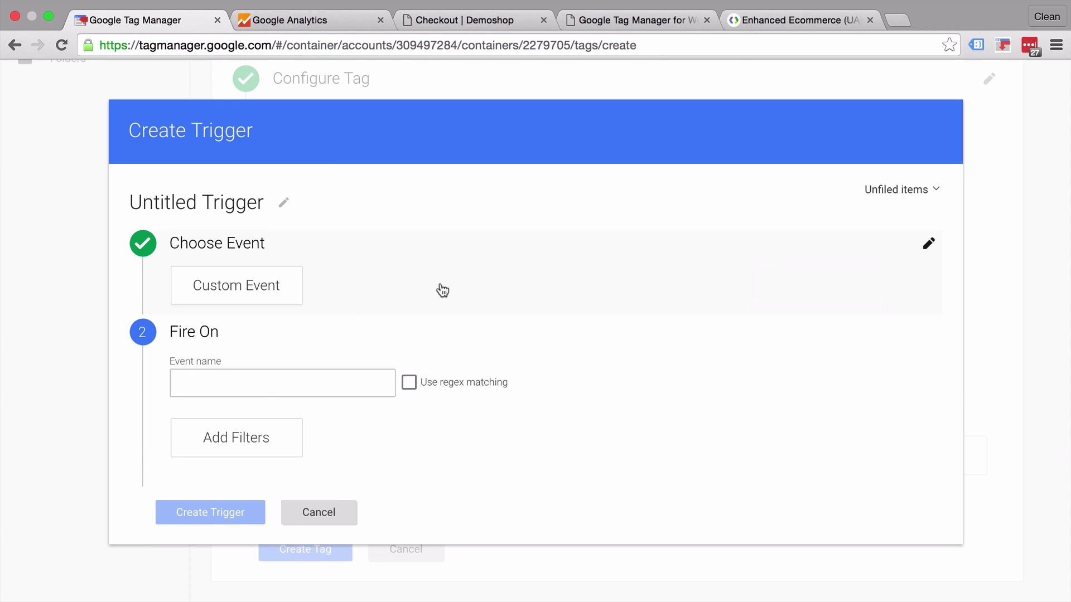
click(199, 382)
key(super+v)
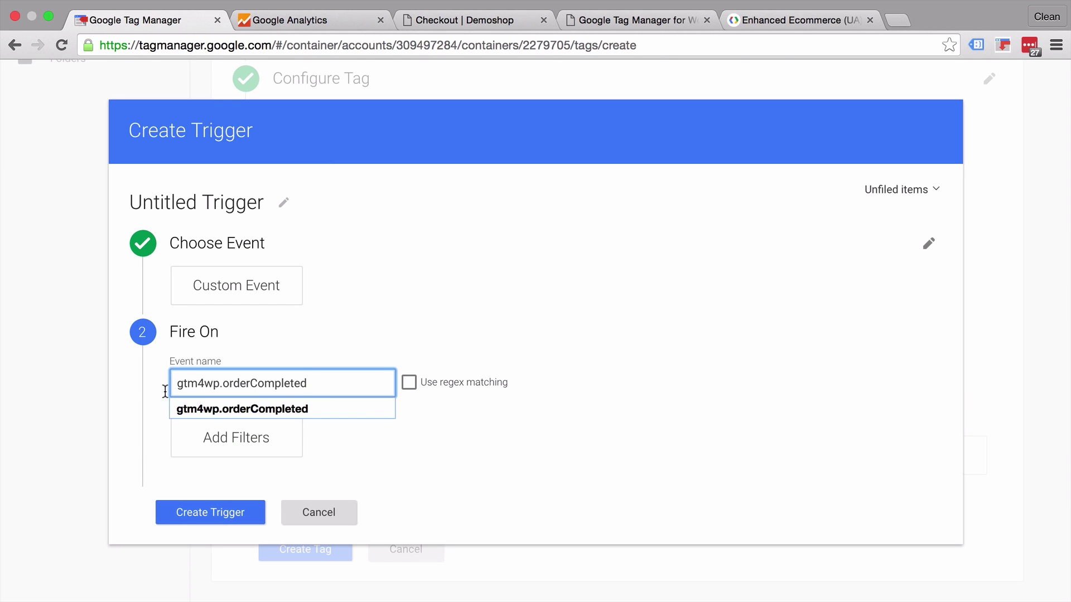
click(209, 415)
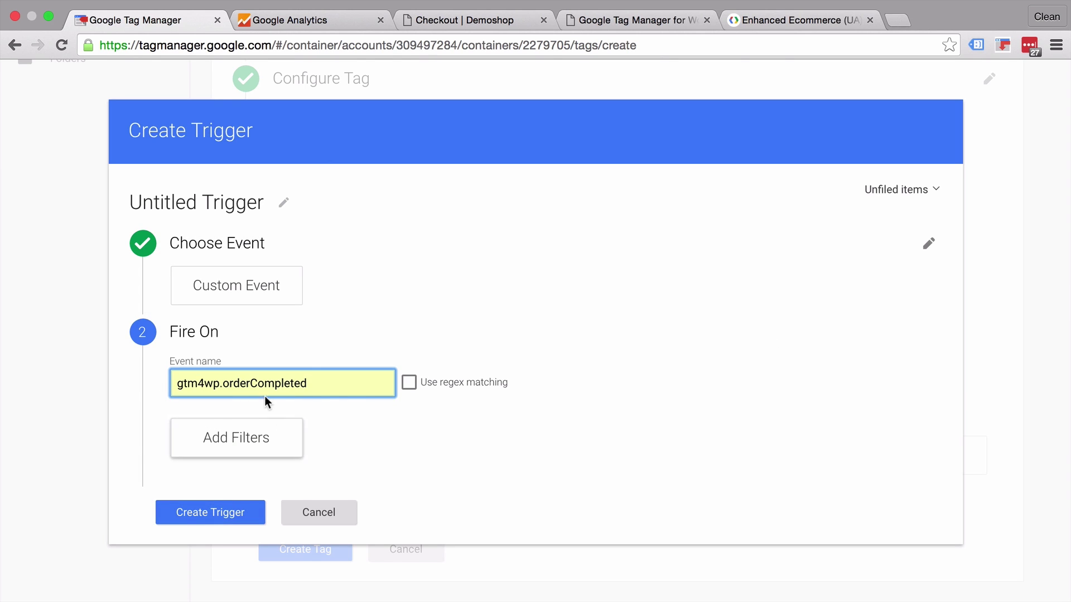
Name the trigger "transaction" and create it
click(233, 206)
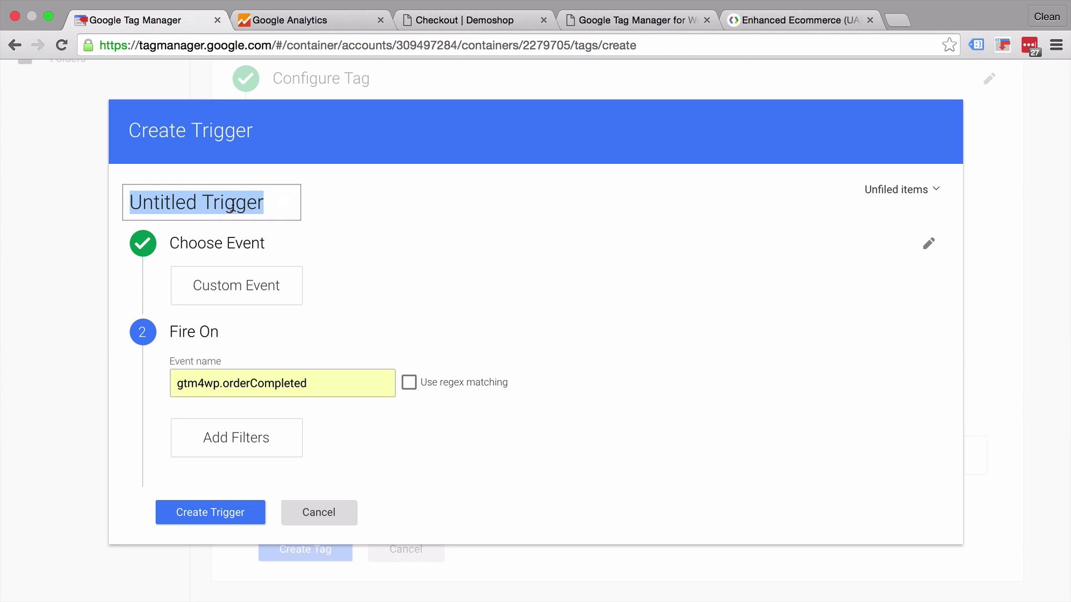
text(trans)
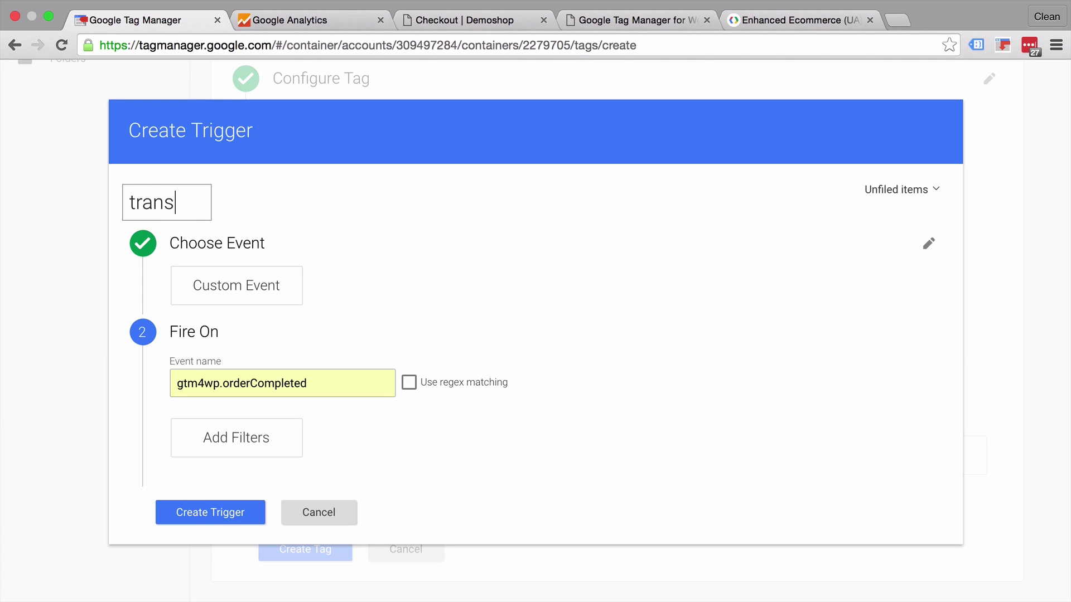
text(action)
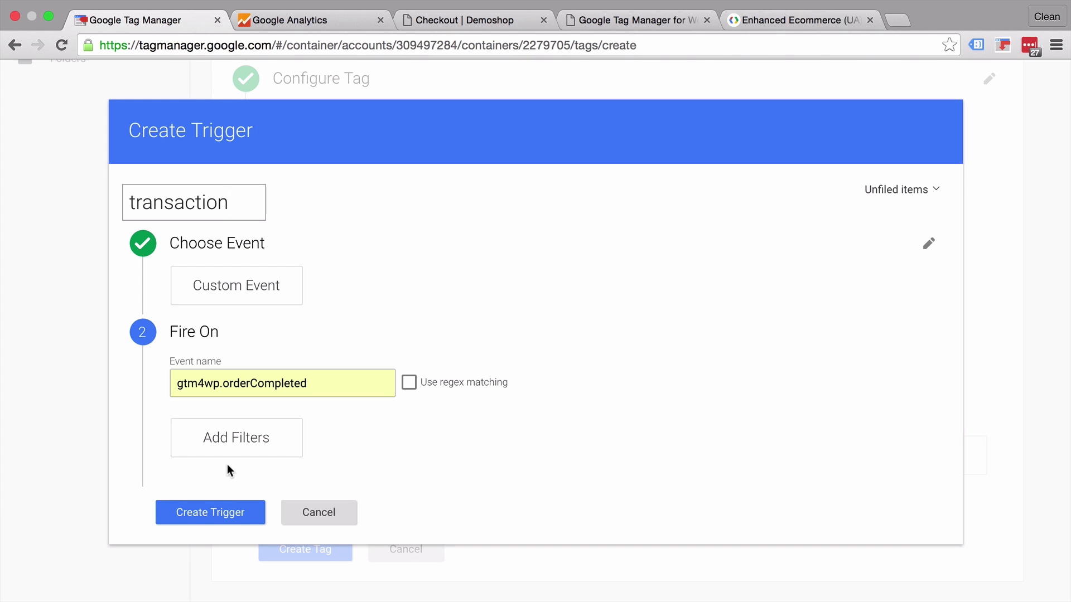
click(203, 510)
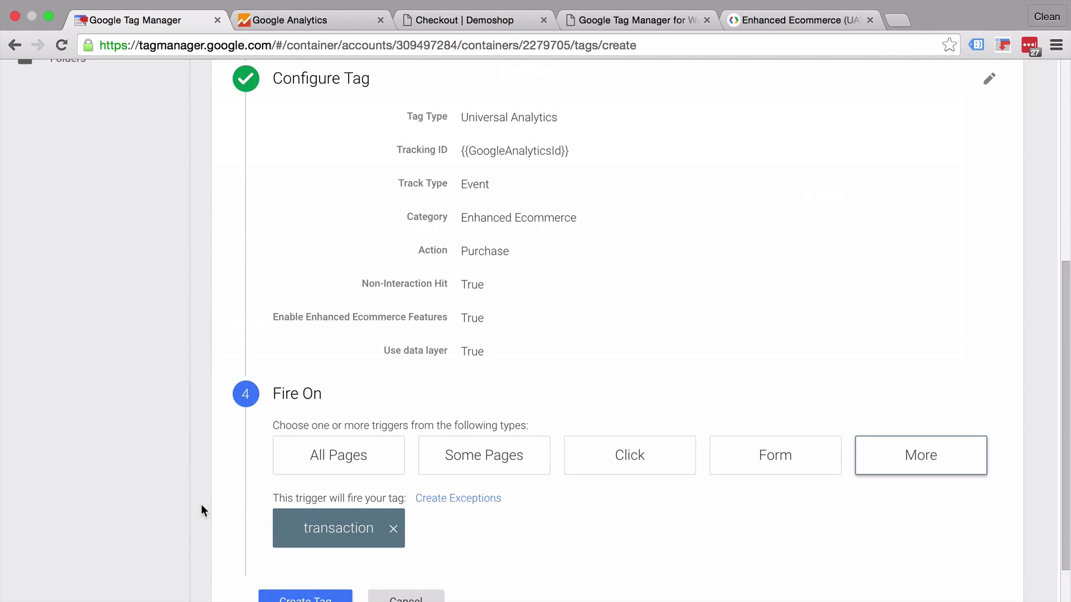
Create the GA - Event - EE Transaction tag and refresh the container preview
click(316, 555)
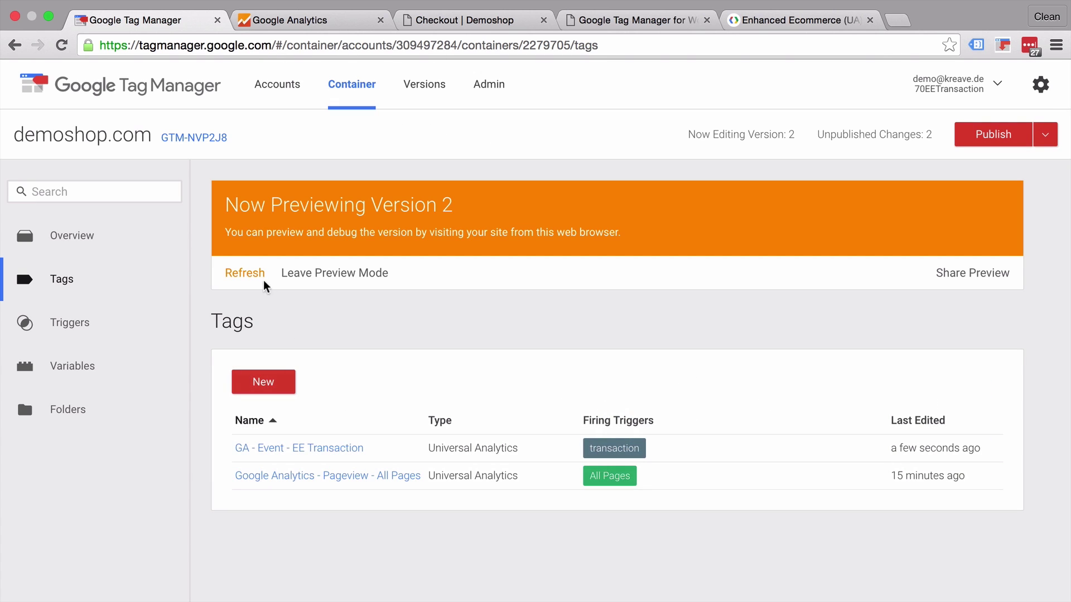
click(252, 276)
Switch to the Demoshop and add one Happy Ninja shirt from the shop's home page to the cart
click(477, 21)
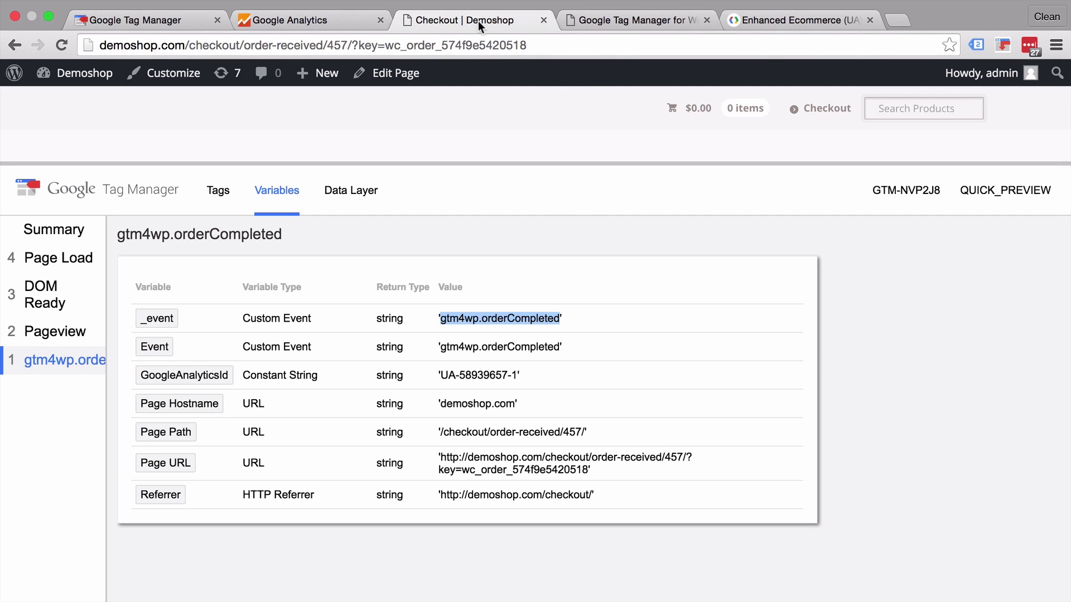
drag(393, 163, 385, 544)
click(149, 180)
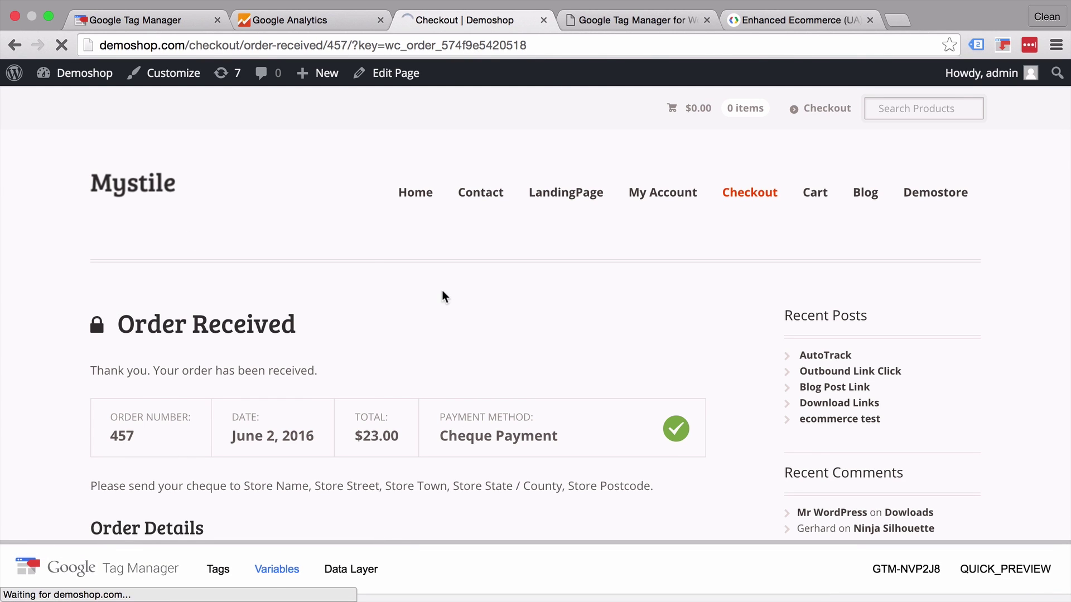
click(441, 446)
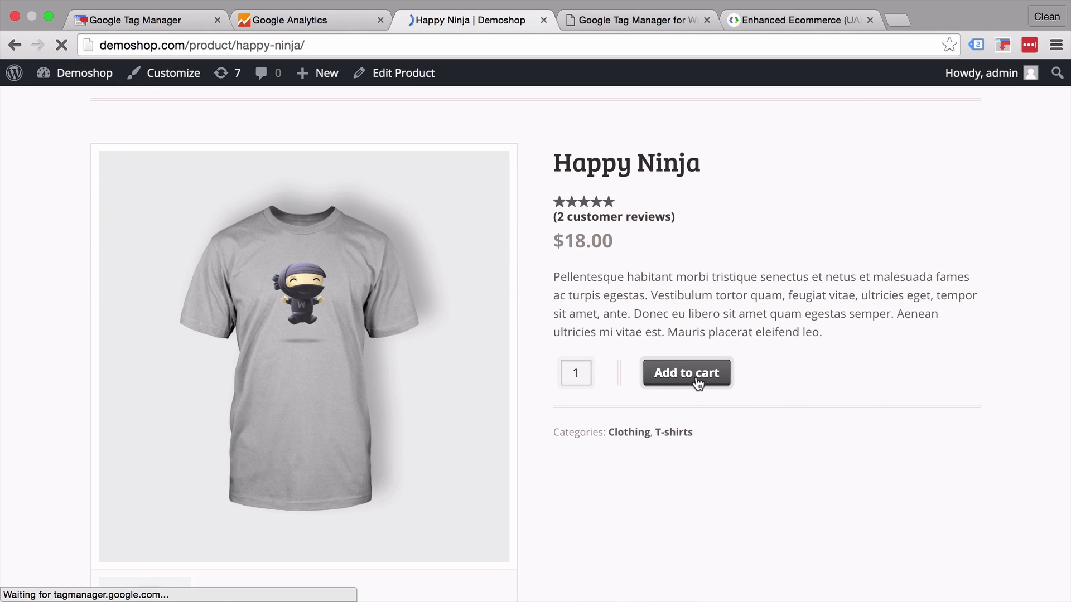
click(697, 382)
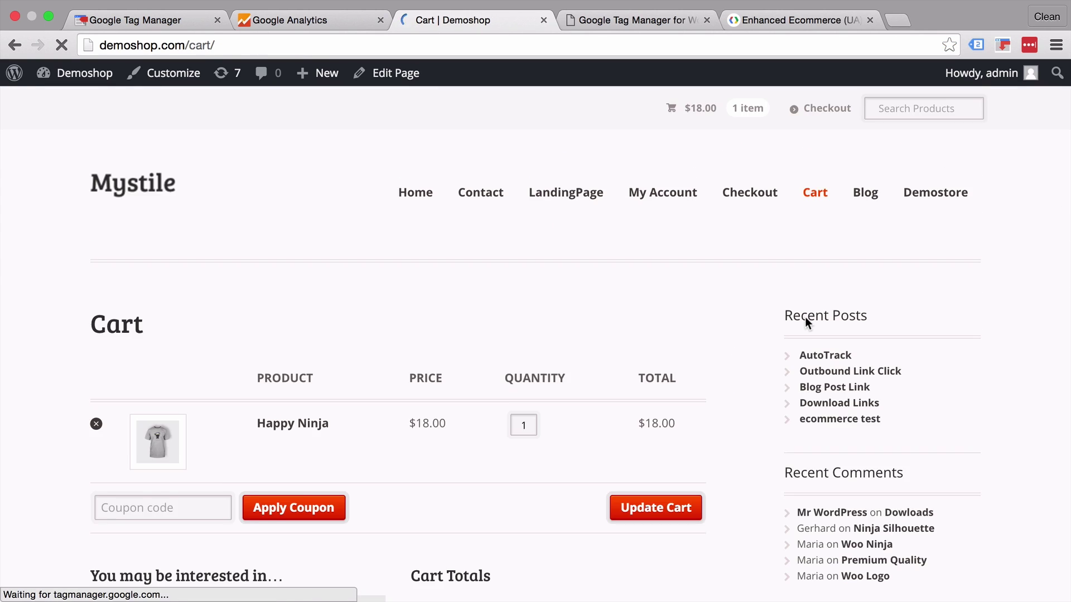
Proceed from the cart to checkout and place the order
scroll(651, 239, down, 5)
scroll(503, 304, down, 2)
click(491, 326)
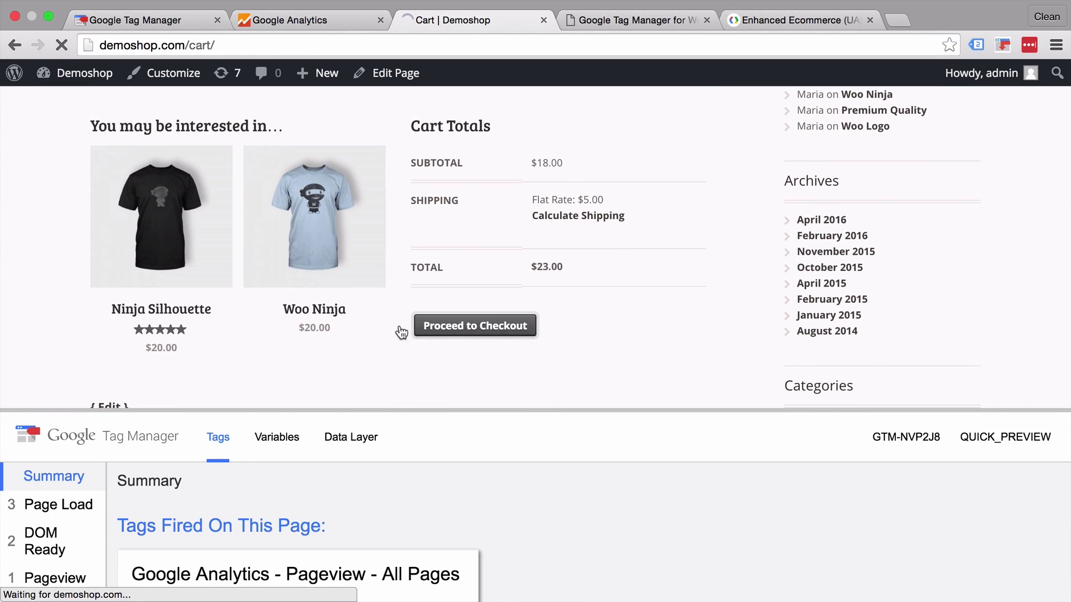
scroll(279, 323, down, 15)
click(187, 318)
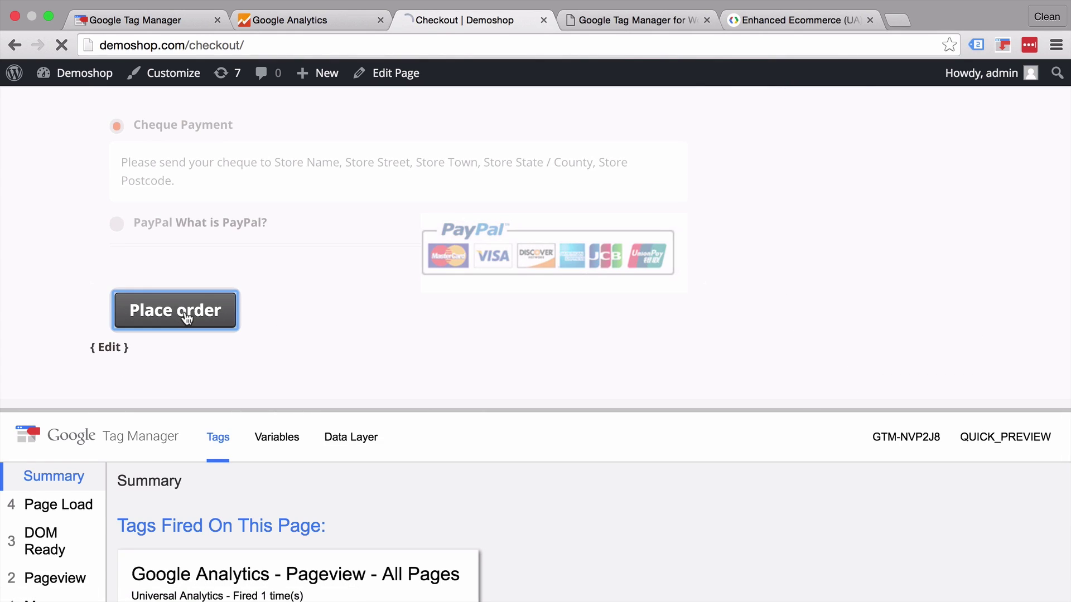
Examine the full properties and firing trigger of the GA - Event - EE Transaction tag under the gtm4wp.orderCompleted event in an enlarged debug pane
scroll(186, 319, down, 4)
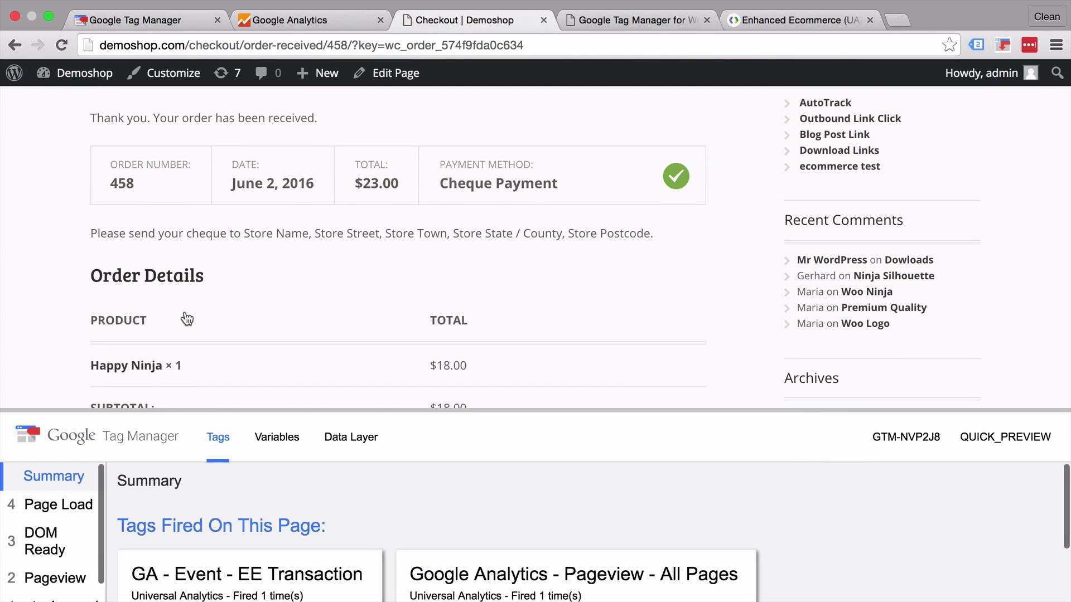
drag(146, 409, 145, 188)
click(58, 384)
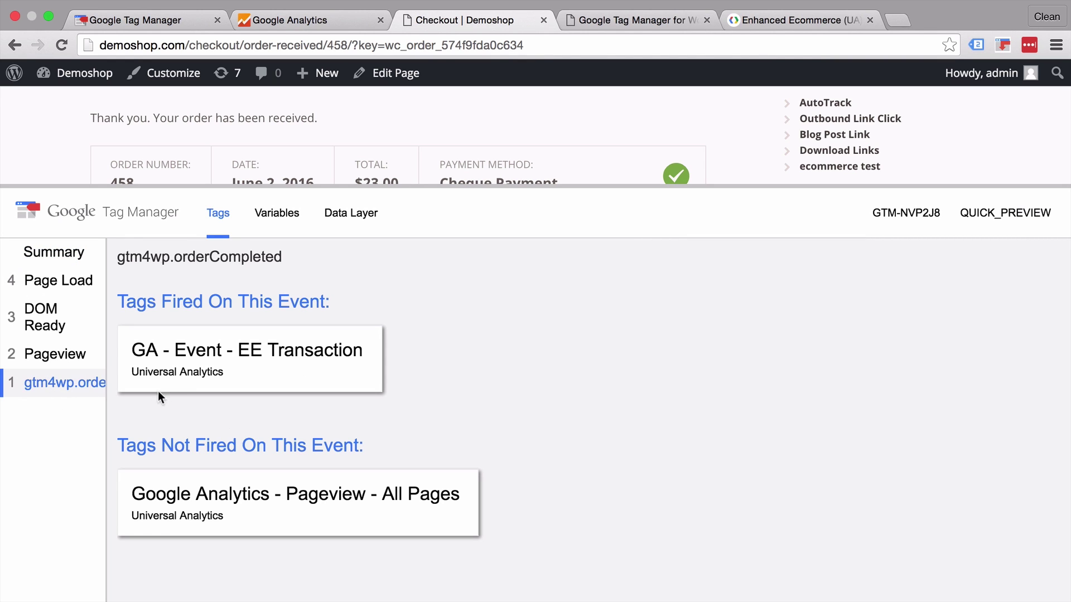
click(193, 385)
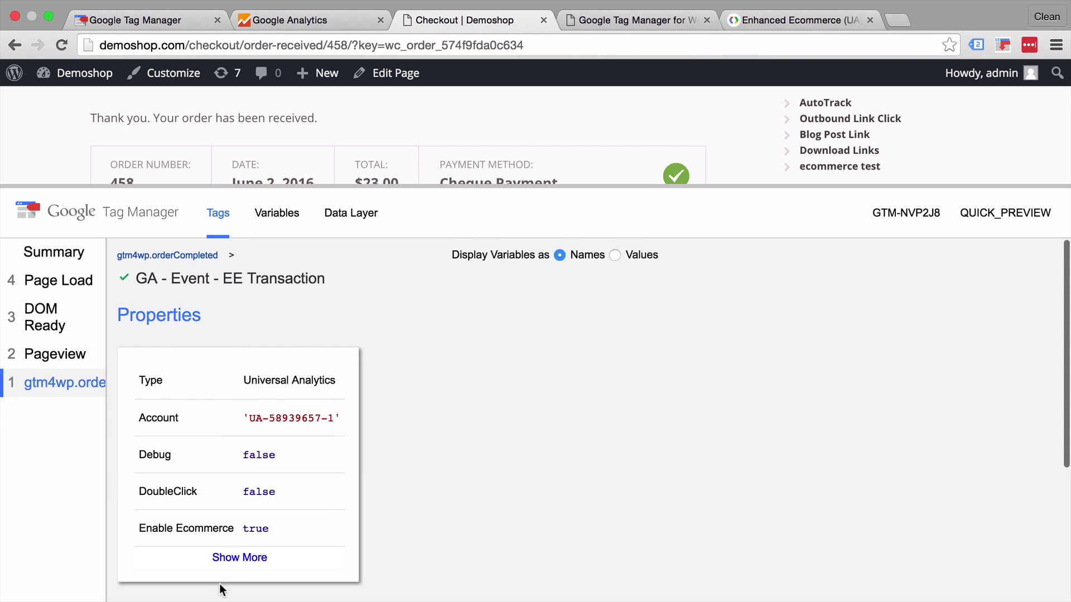
click(239, 557)
scroll(415, 549, down, 5)
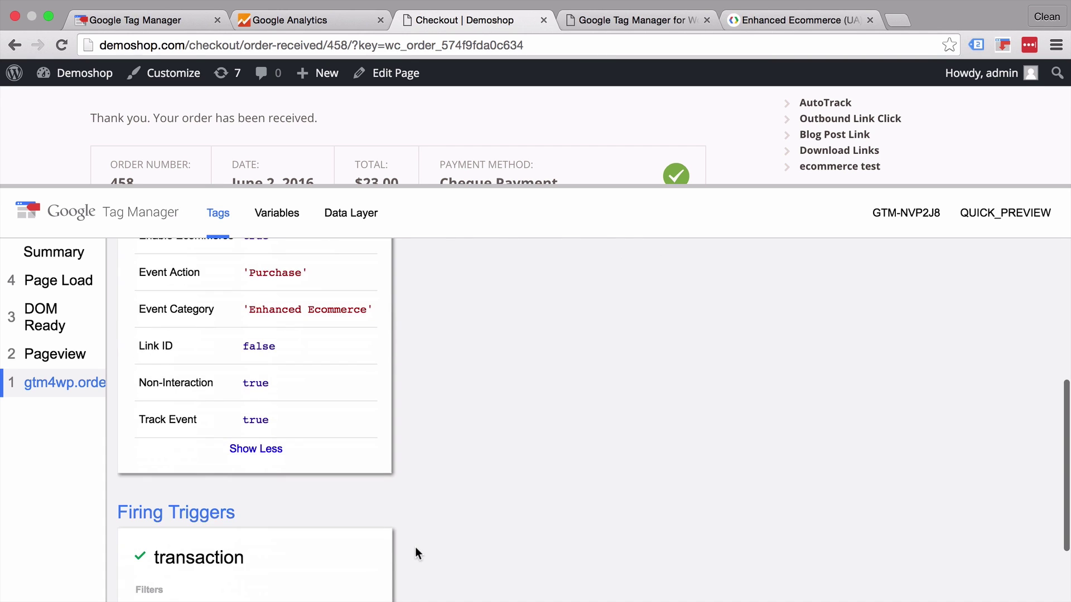
scroll(415, 552, up, 6)
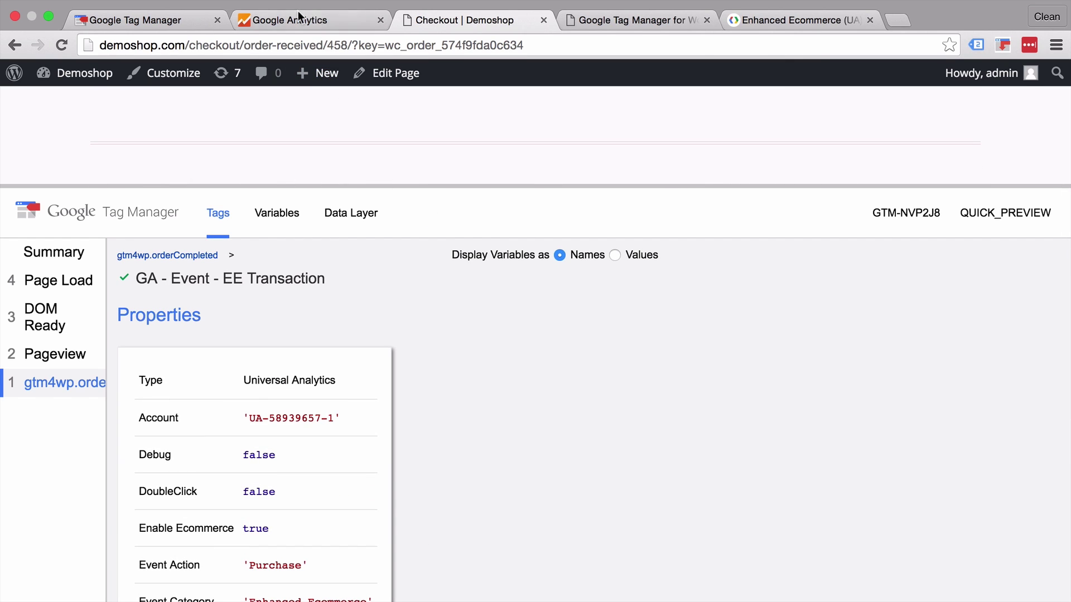
Switch to Google Analytics and open the Real-Time Events report
click(295, 19)
click(287, 88)
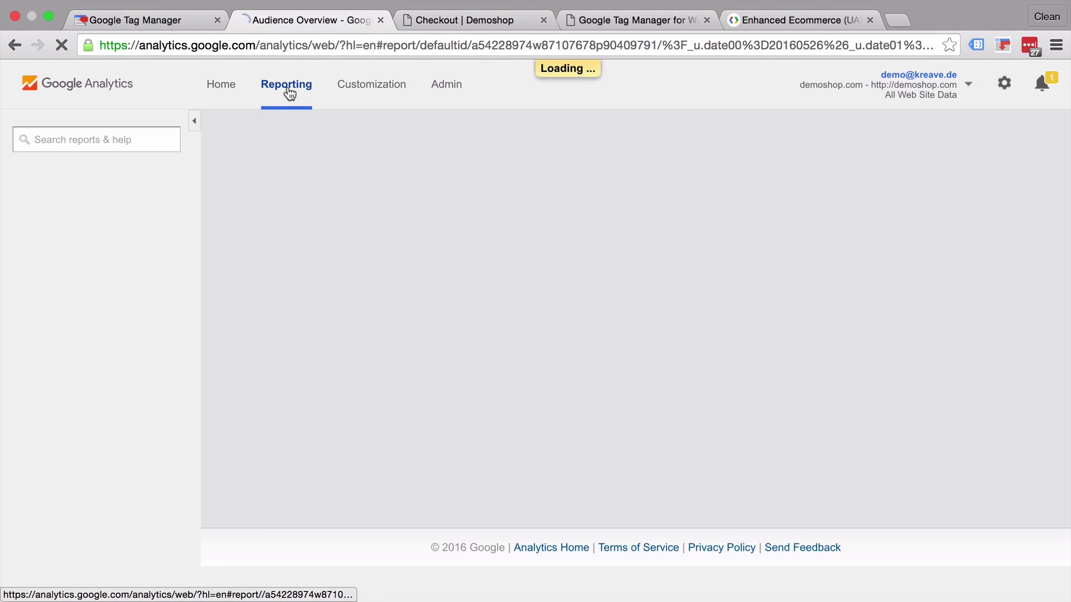
click(64, 323)
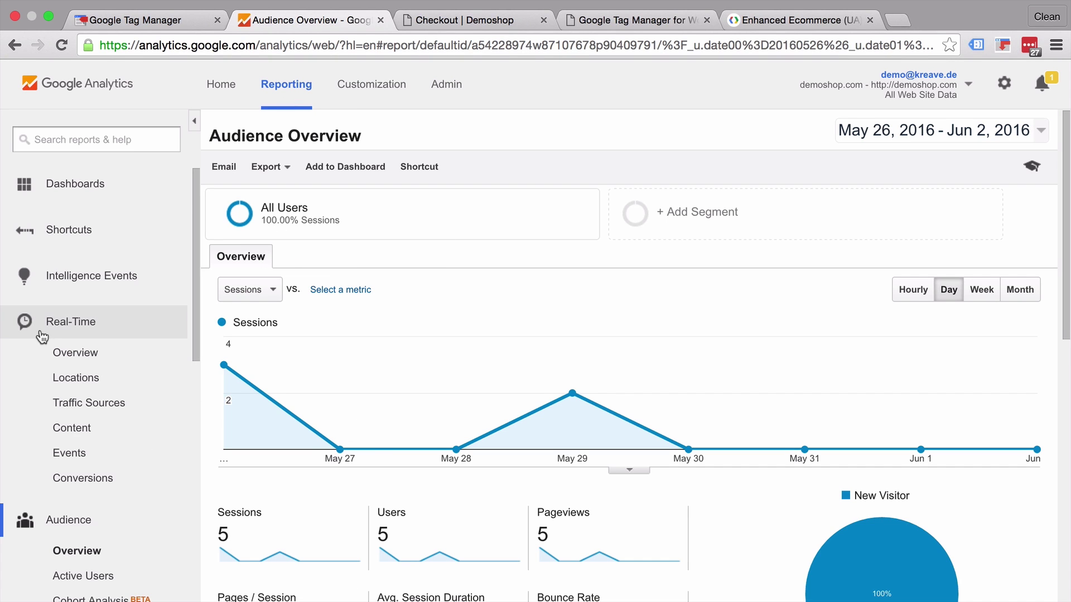
click(71, 457)
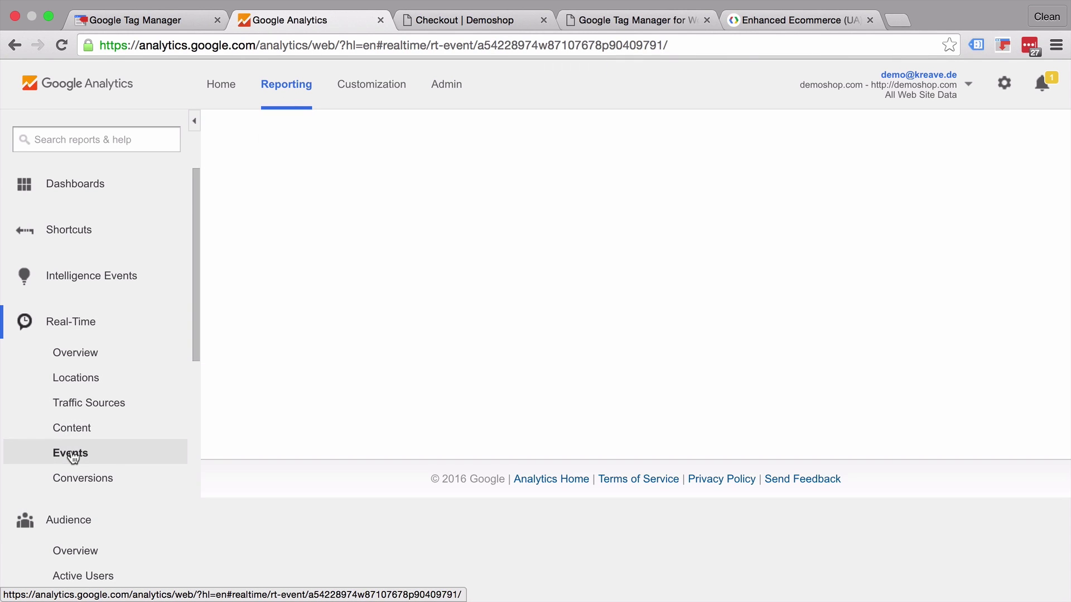
Check the Real-Time Events report for the events of the last 30 minutes
click(68, 463)
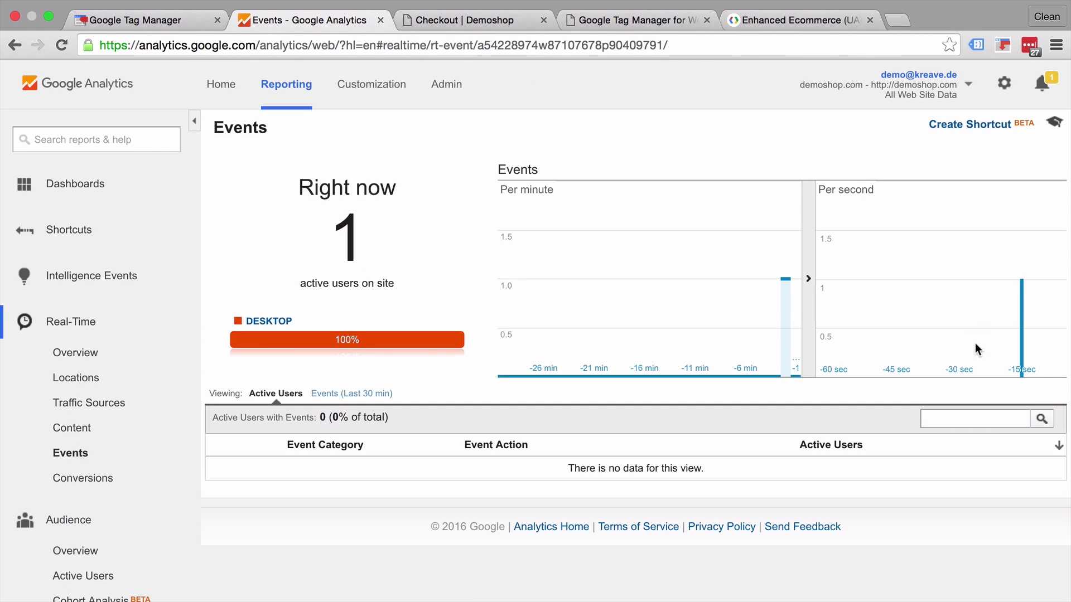
click(346, 396)
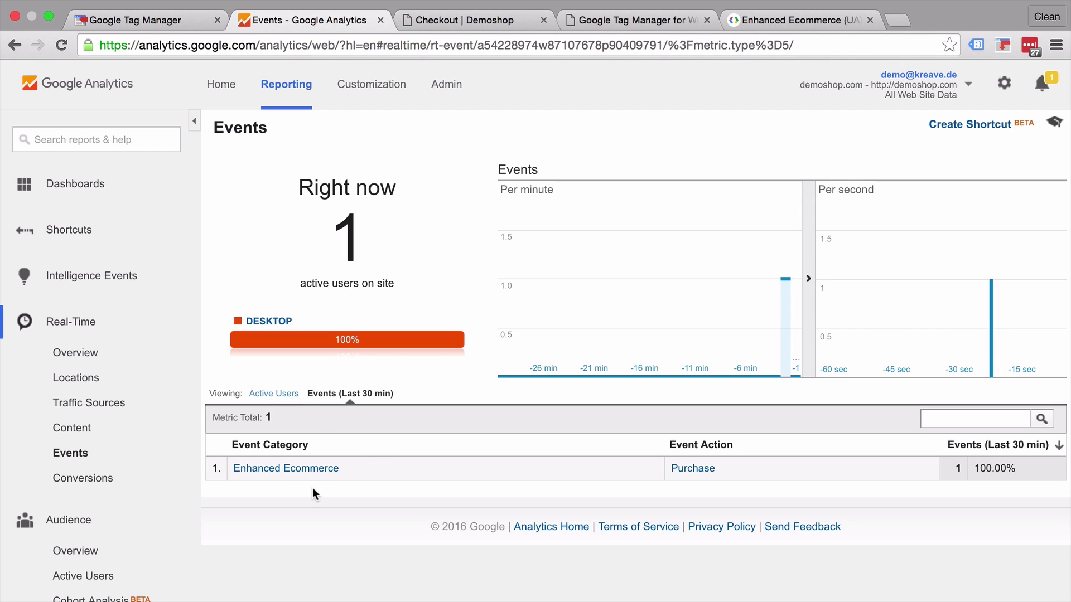
Open the Sales Performance report under Conversions > Ecommerce and check its Transaction ID table
scroll(106, 494, down, 9)
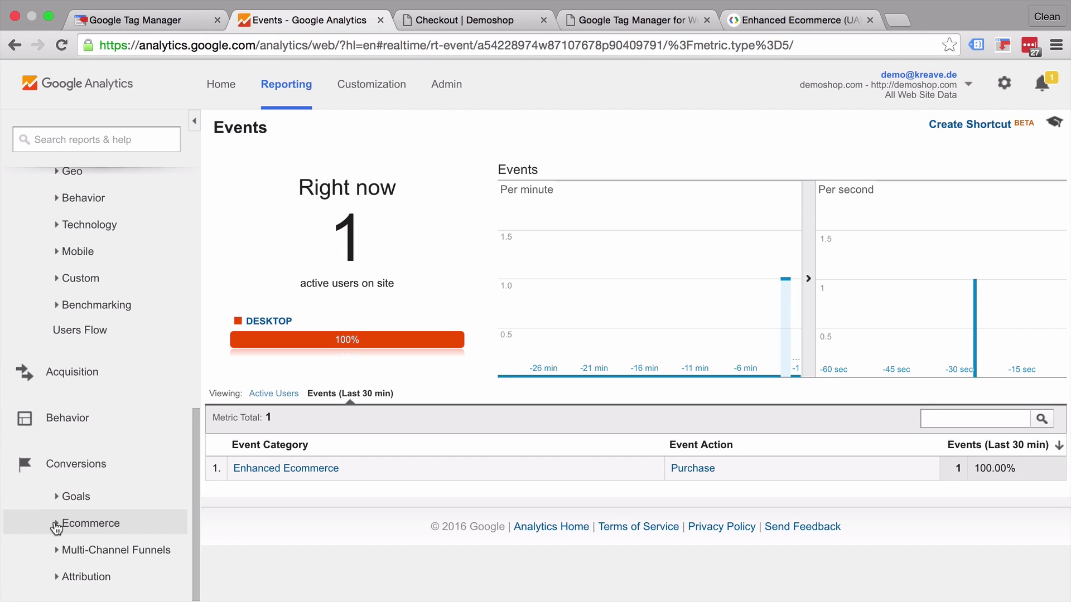
click(54, 524)
scroll(62, 541, down, 3)
scroll(59, 553, down, 3)
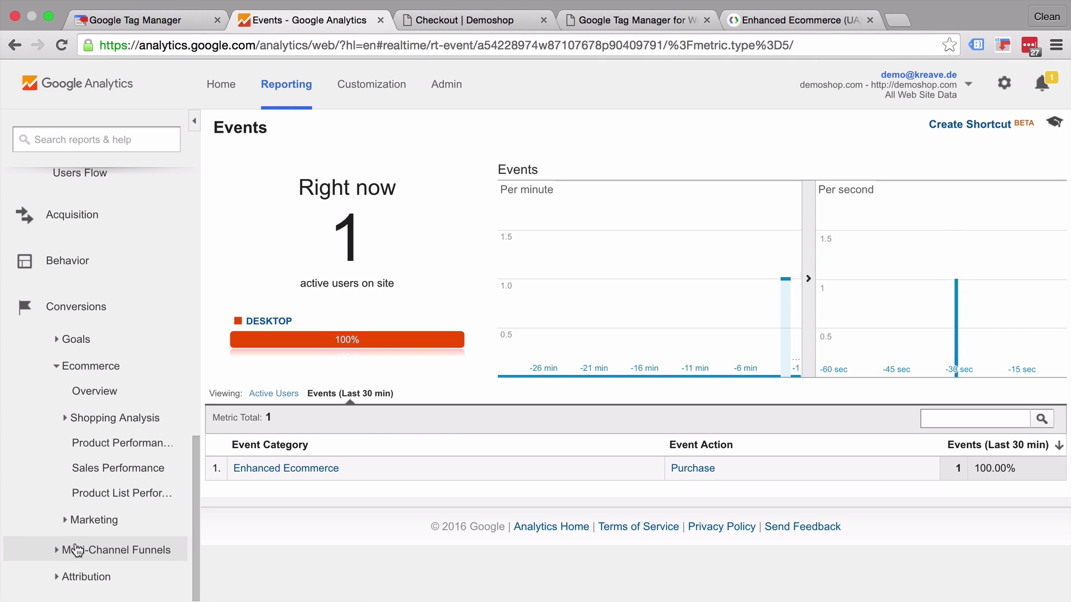
click(98, 464)
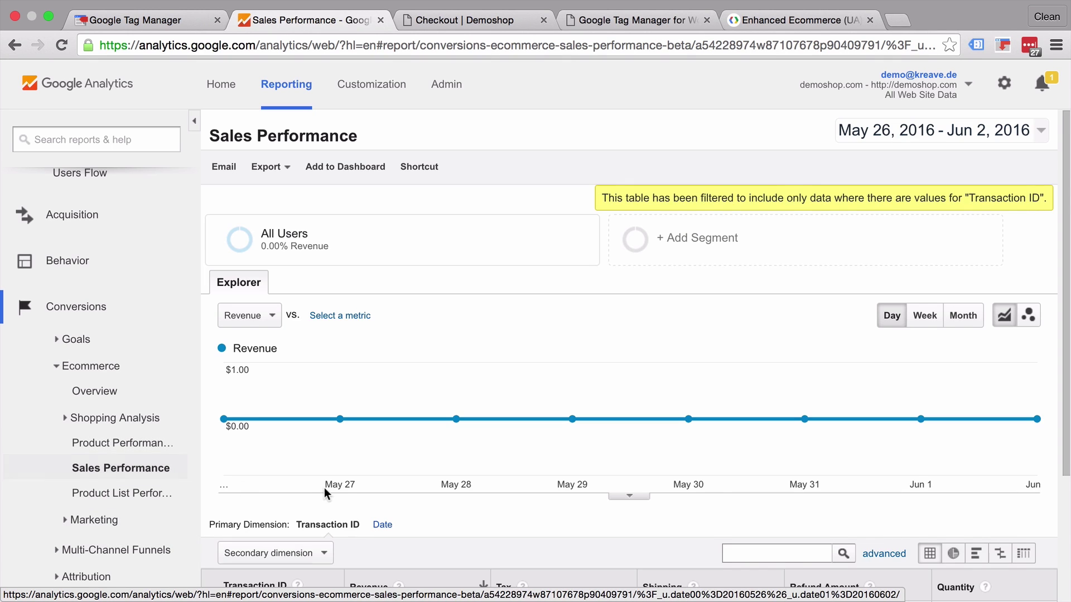
scroll(323, 487, down, 3)
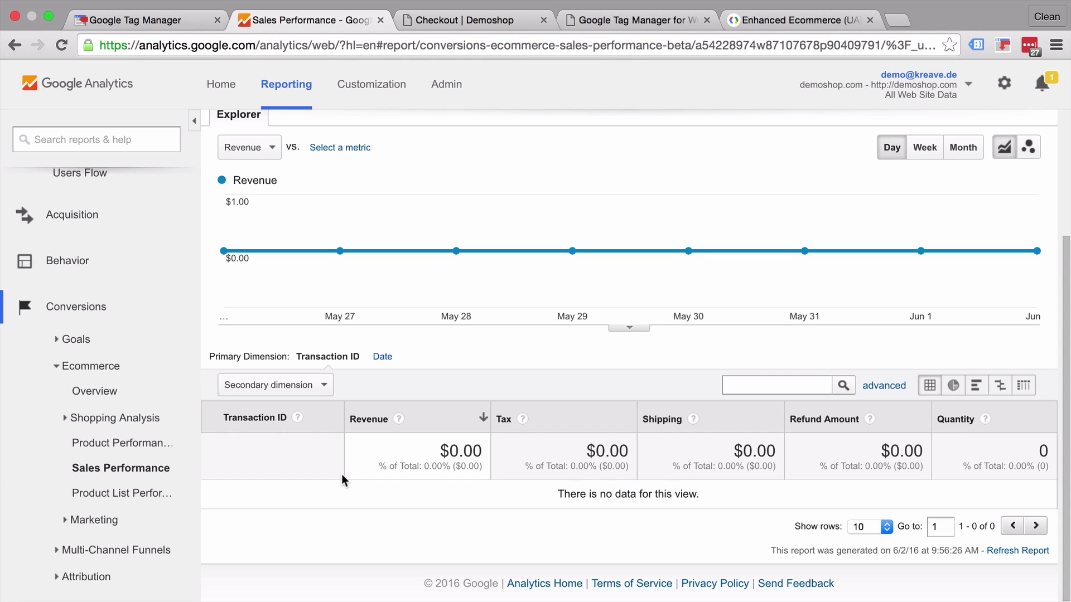
Open the Ecommerce Product Performance report and review its product table
click(100, 441)
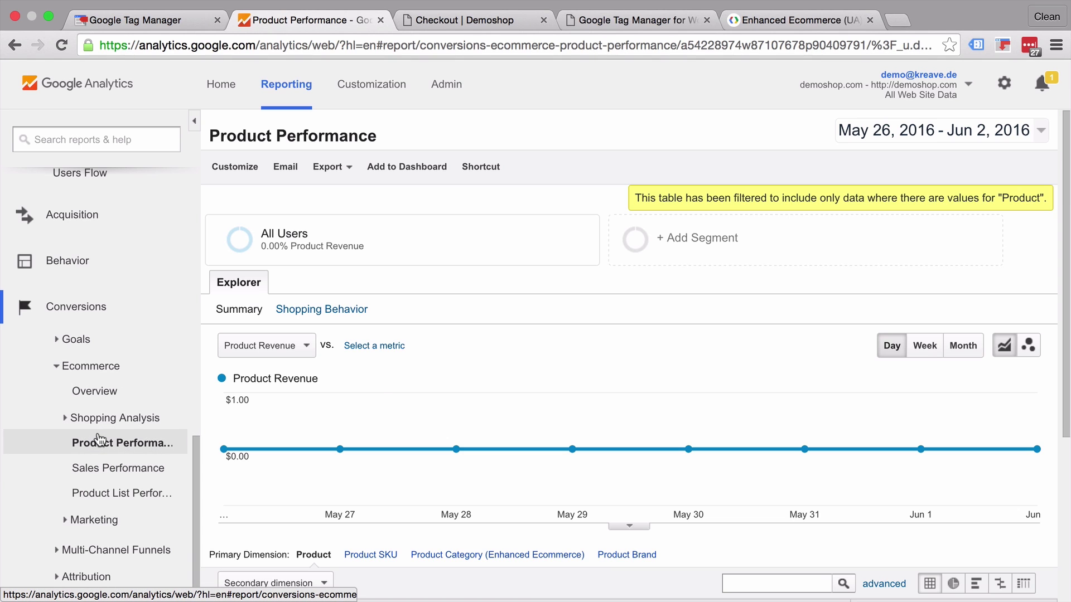
scroll(377, 384, down, 3)
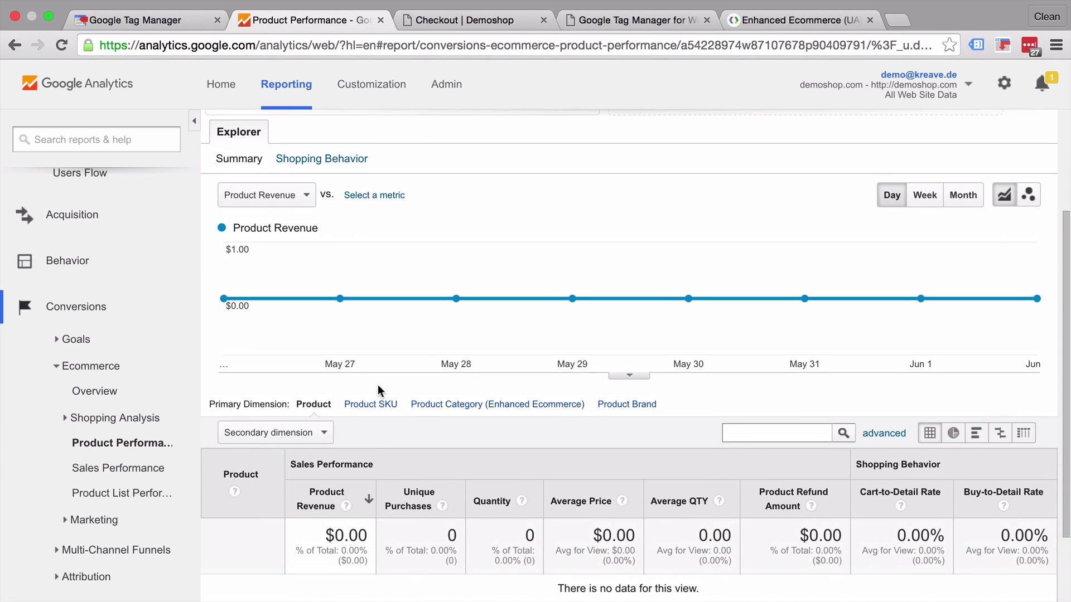
scroll(378, 386, up, 3)
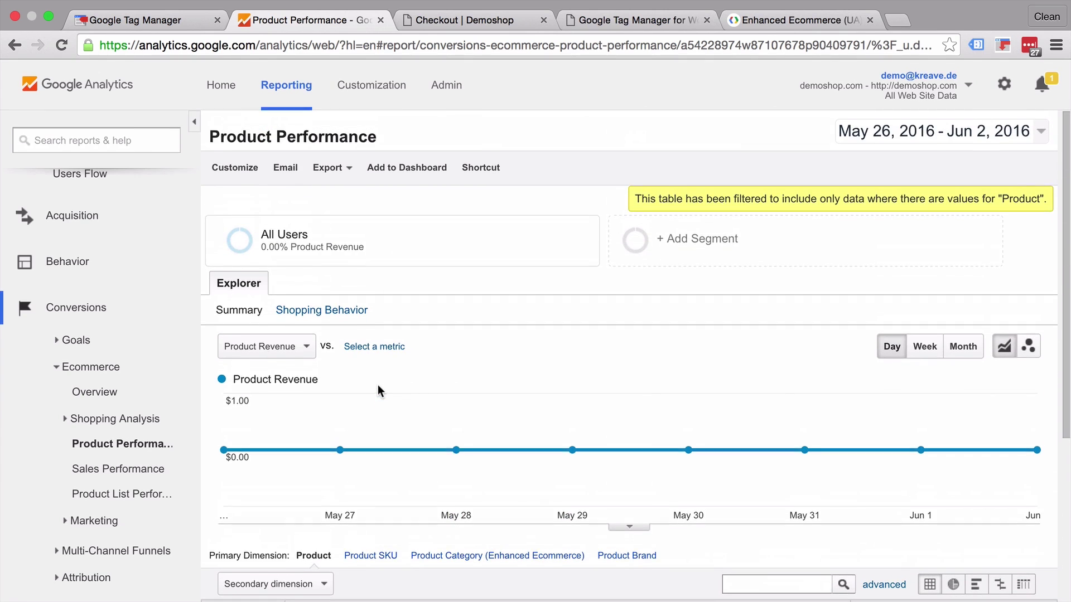
Switch to Google Tag Manager and publish Version 2 of the demoshop.com container
click(149, 23)
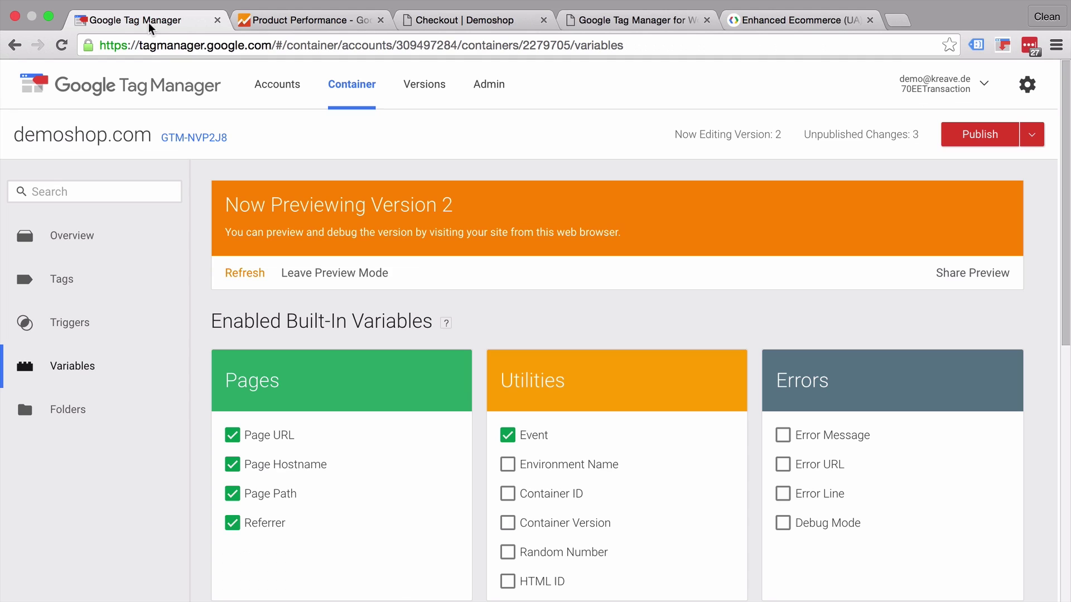
click(962, 135)
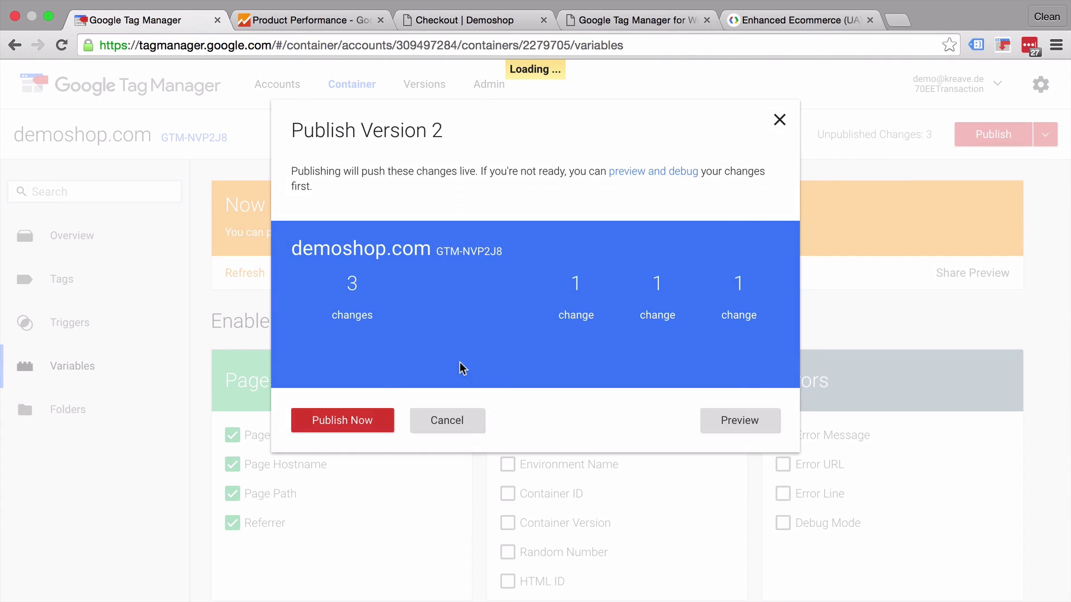
click(351, 419)
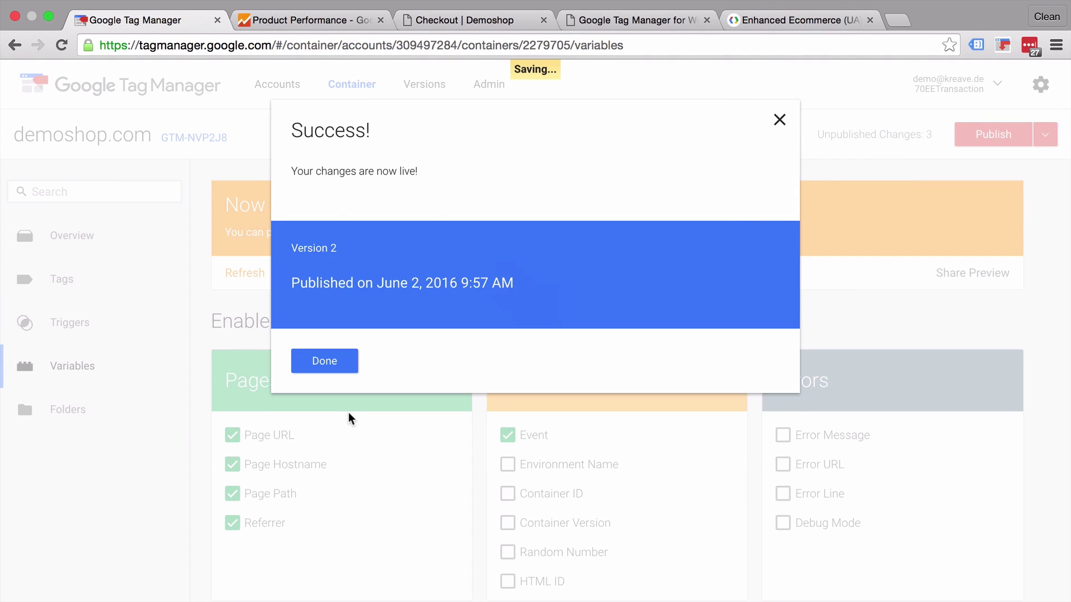